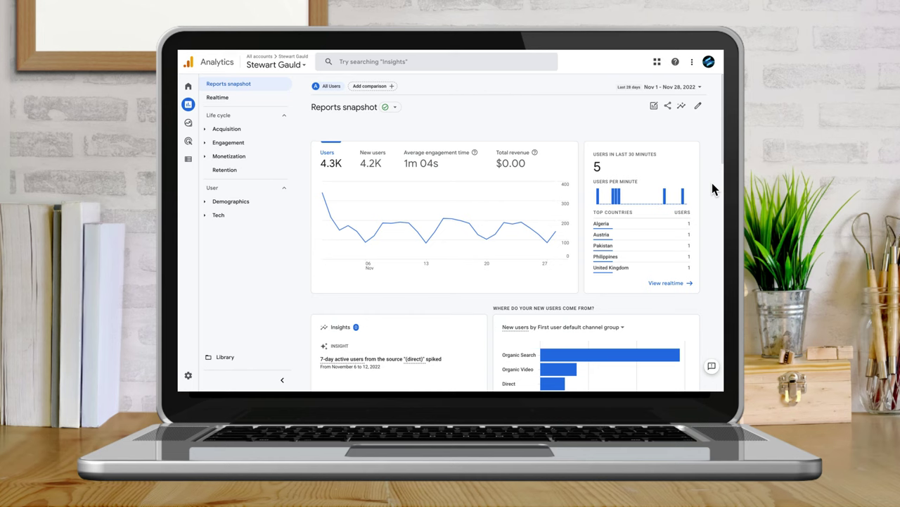
- Look through the Reports snapshot cards, from the users overview down to the user activity and retention cards
scroll(713, 188, down, 3)
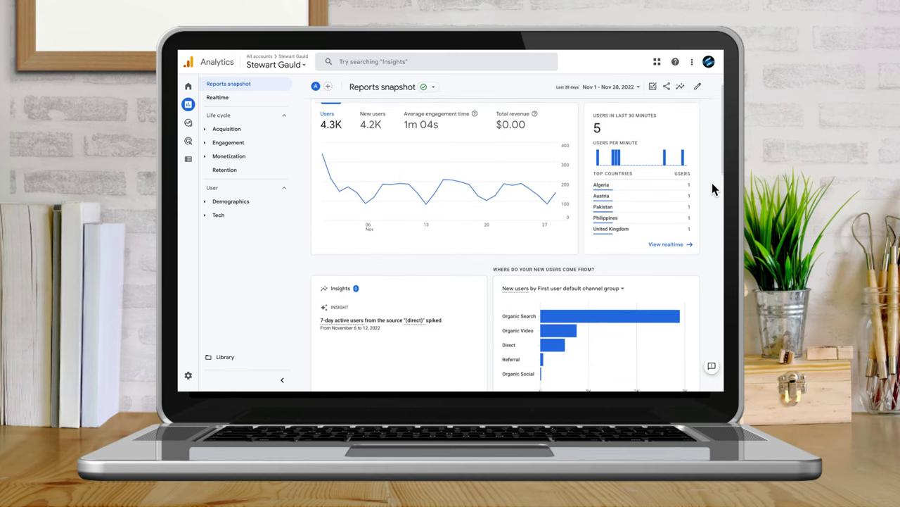
scroll(712, 189, down, 3)
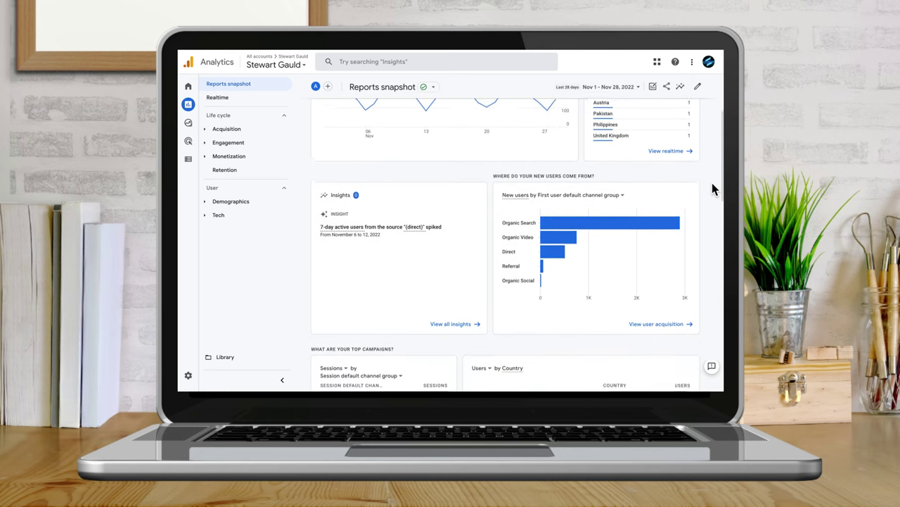
scroll(713, 189, down, 3)
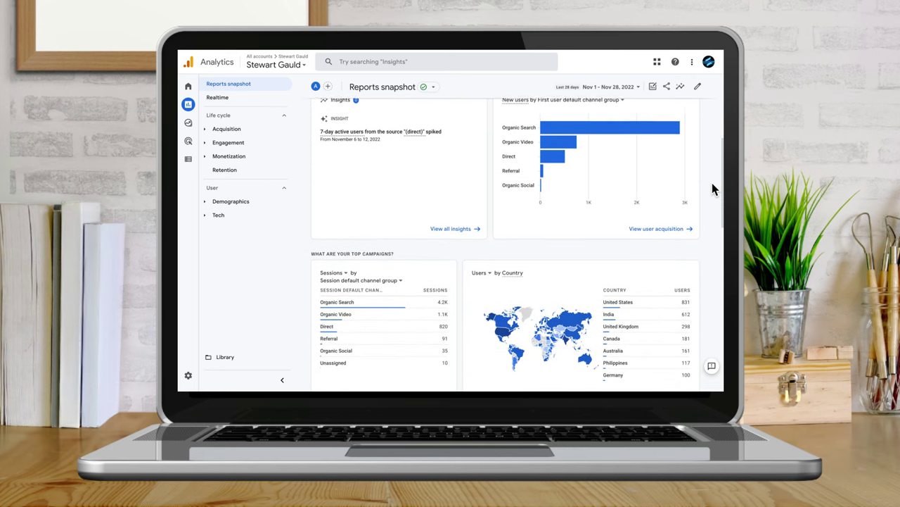
scroll(712, 189, down, 3)
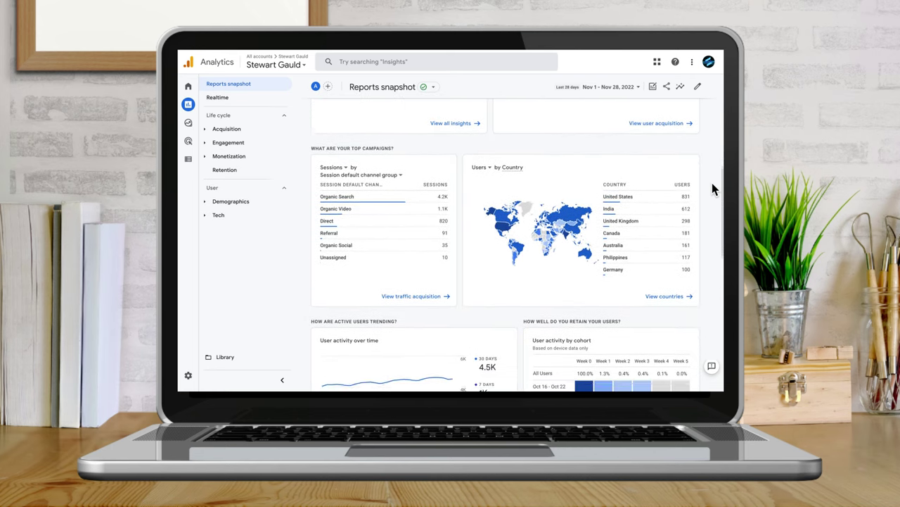
scroll(713, 189, down, 2)
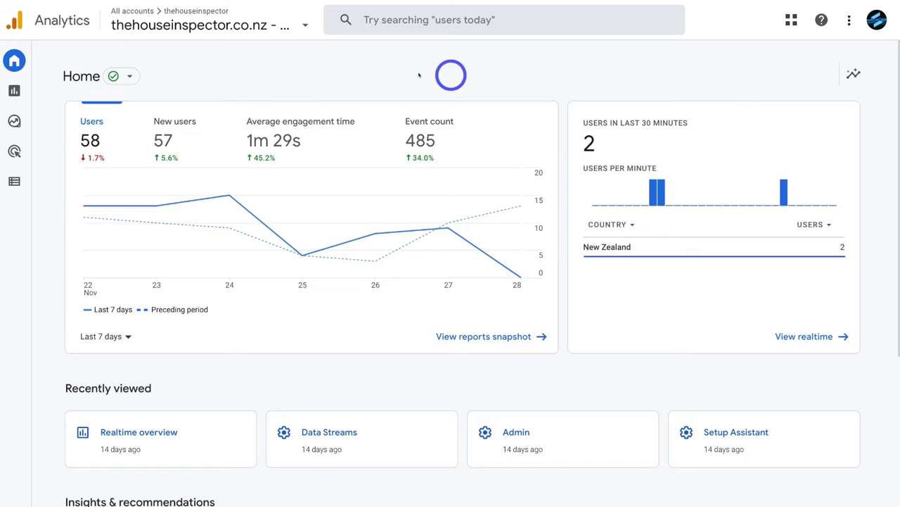
- Switch from the thehouseinspector.co.nz property to the other account's property and open its Reports snapshot
click(203, 28)
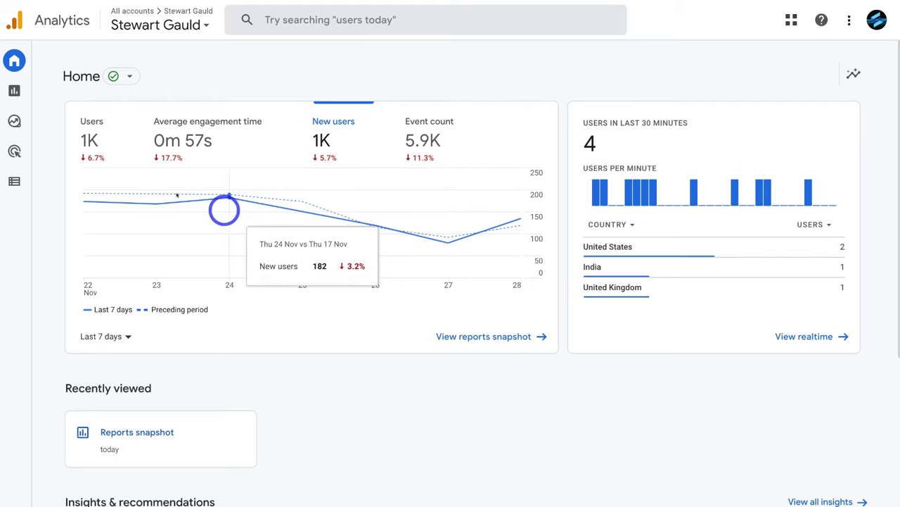
mouse_move(17, 90)
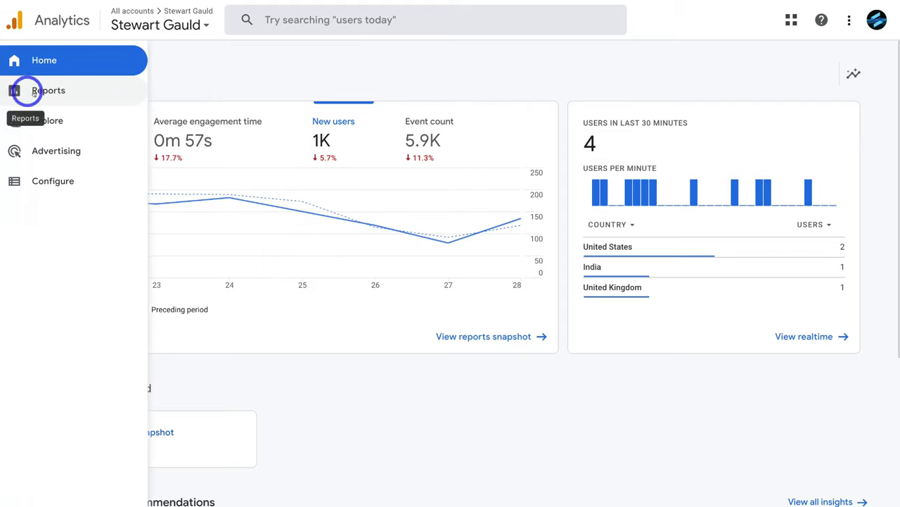
click(73, 91)
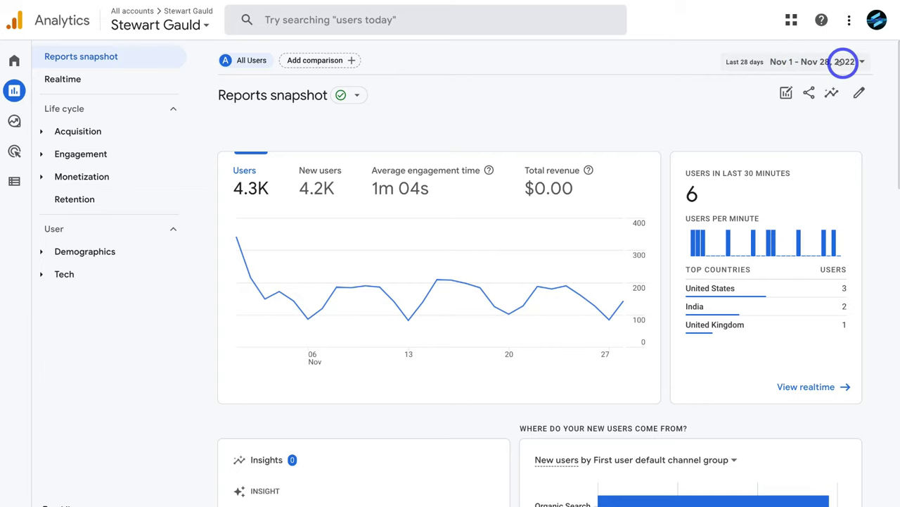
- Apply the Last 28 days date range, Nov 1 to Nov 28, 2022, to the Reports snapshot
click(851, 60)
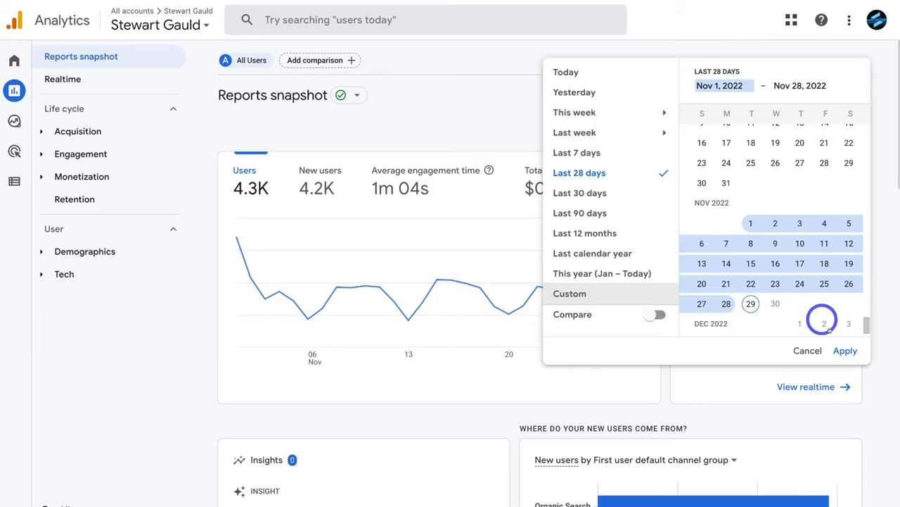
click(844, 349)
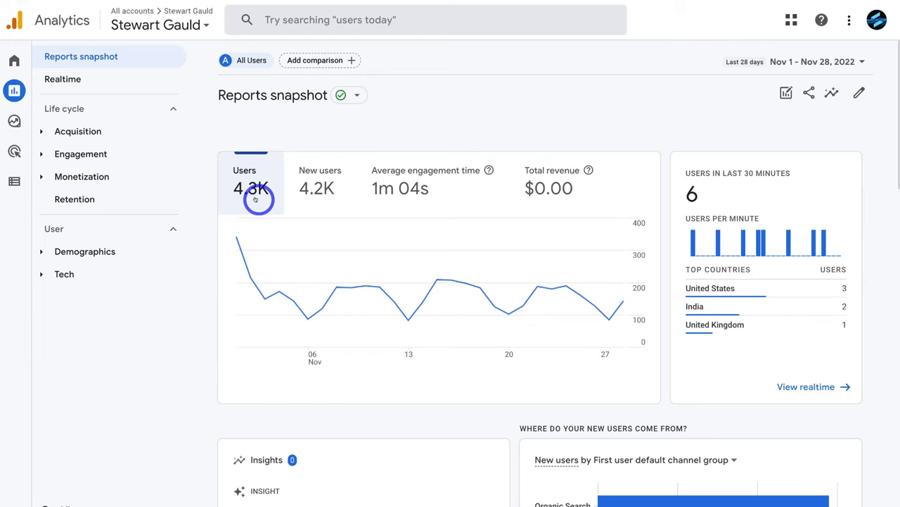
- View the snapshot chart for new users, average engagement time and total revenue in turn
click(313, 194)
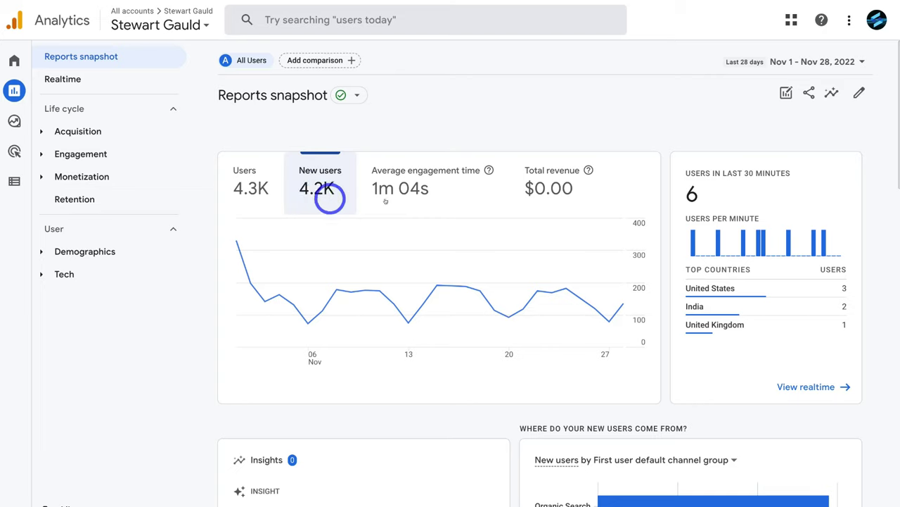
click(457, 182)
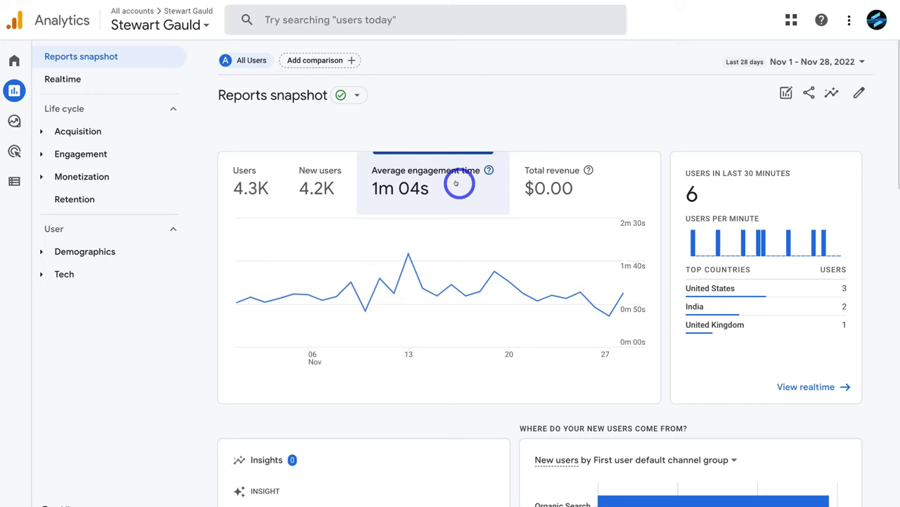
mouse_move(416, 269)
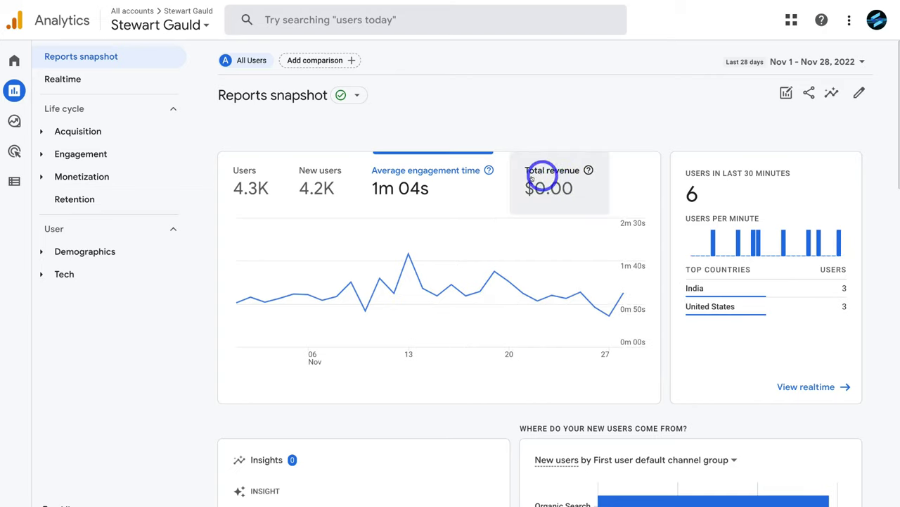
click(576, 190)
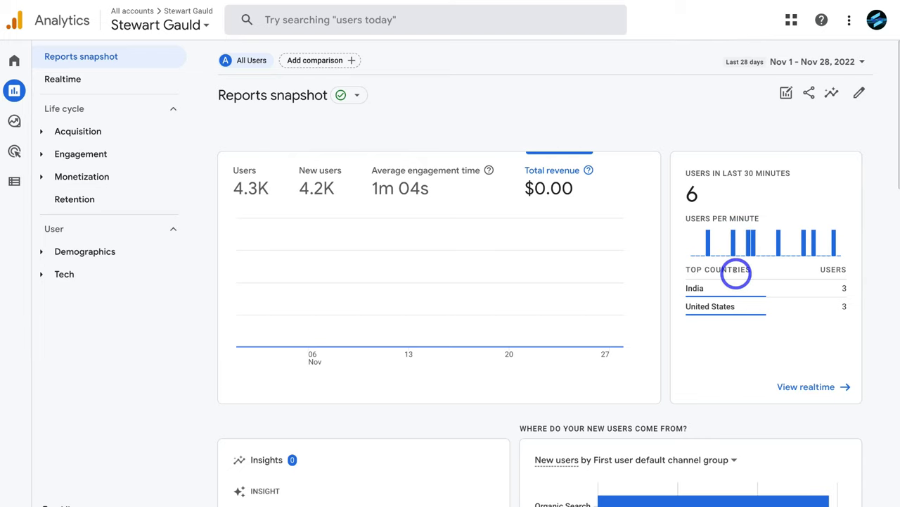
mouse_move(742, 318)
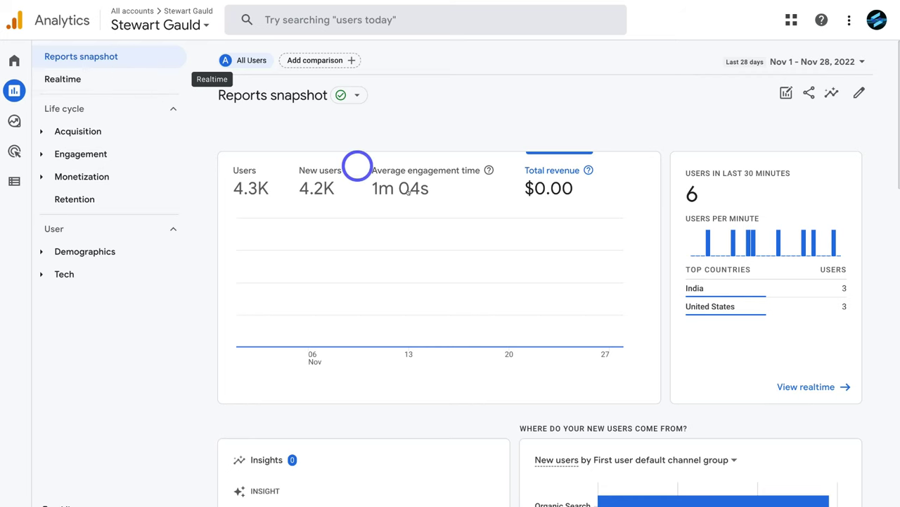
- Examine the new users by first user default channel group chart, checking each channel from Organic Search to Organic Social
scroll(438, 212, down, 4)
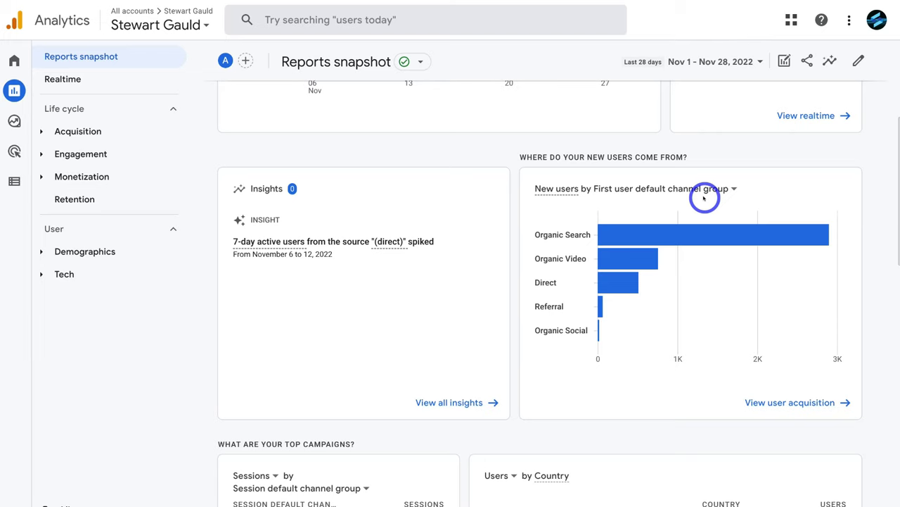
mouse_move(629, 231)
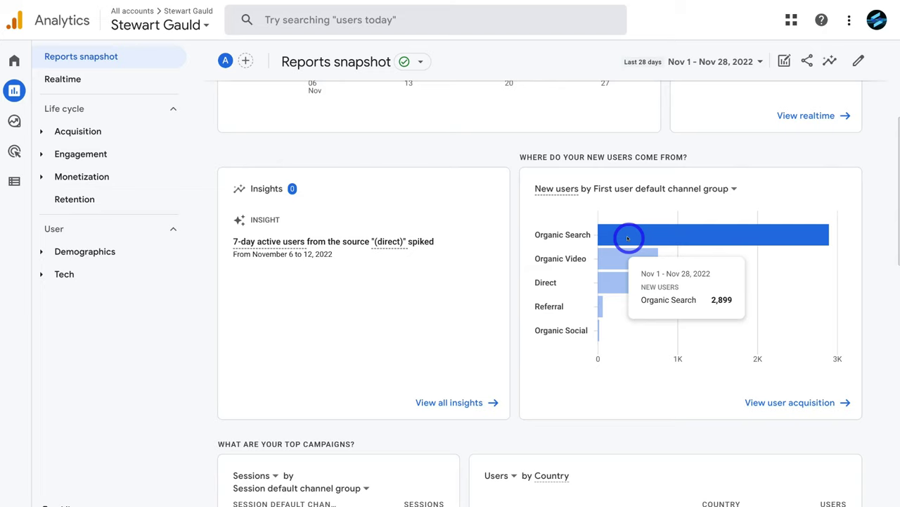
mouse_move(623, 258)
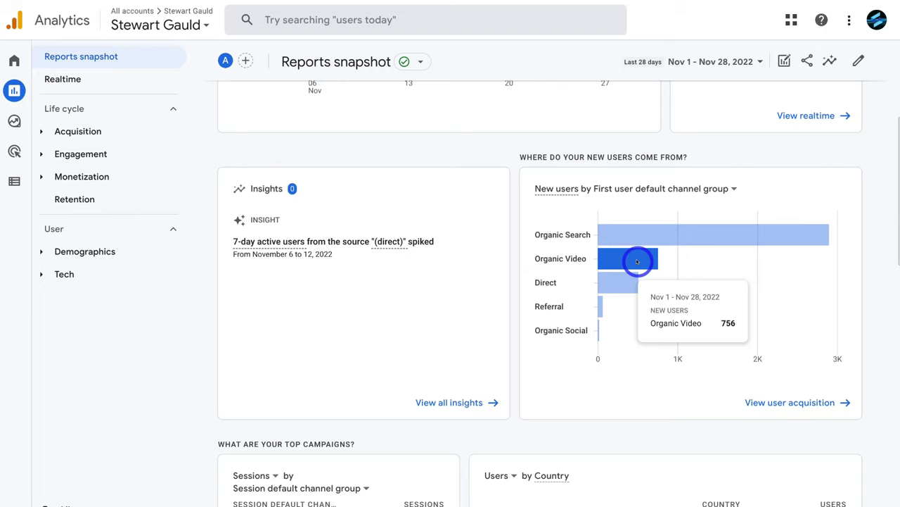
mouse_move(619, 283)
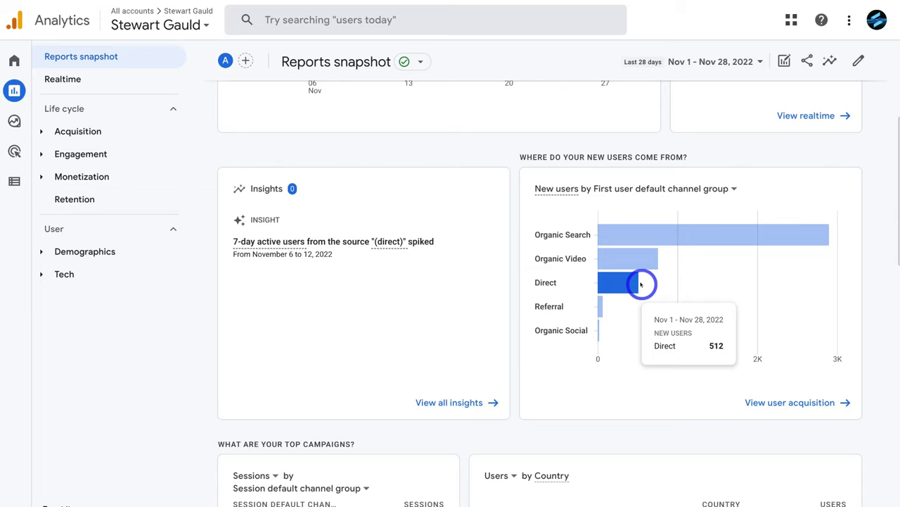
mouse_move(619, 304)
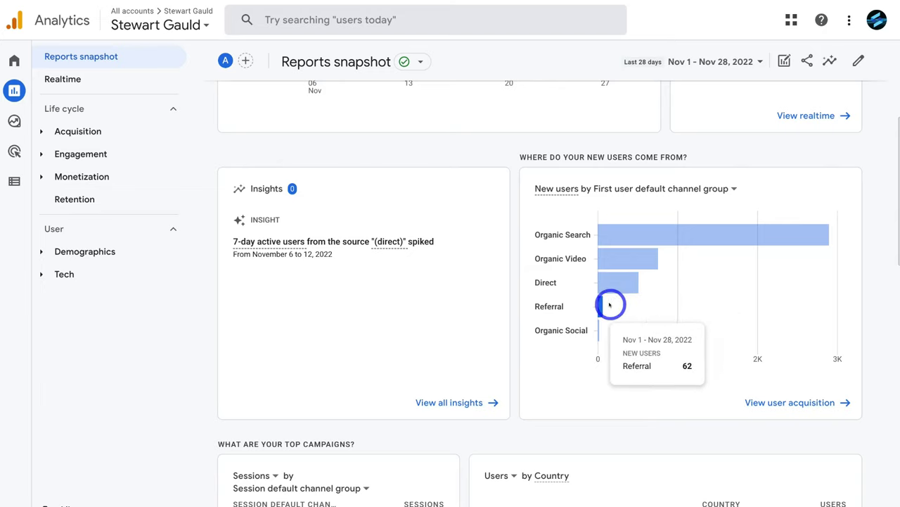
mouse_move(606, 329)
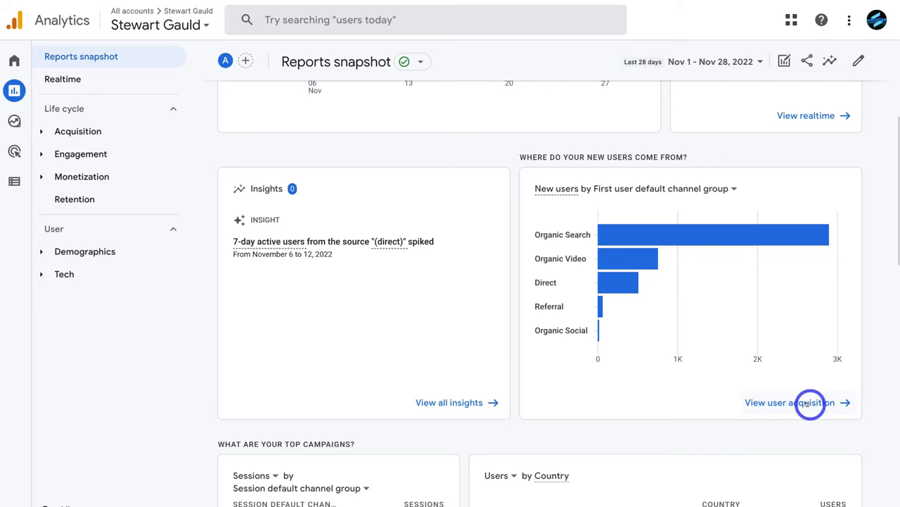
- Examine sessions by default channel group in the top campaigns card, including Organic Search, Organic Video and Direct
scroll(809, 404, down, 4)
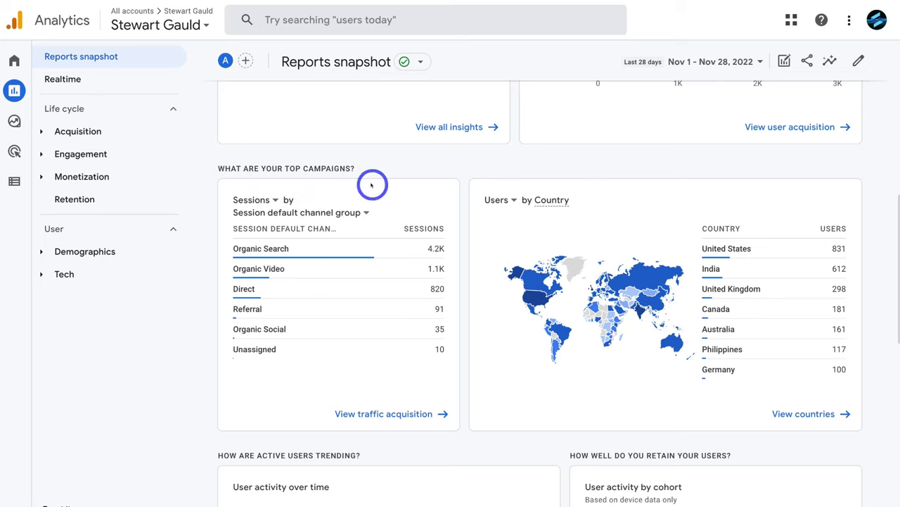
mouse_move(332, 254)
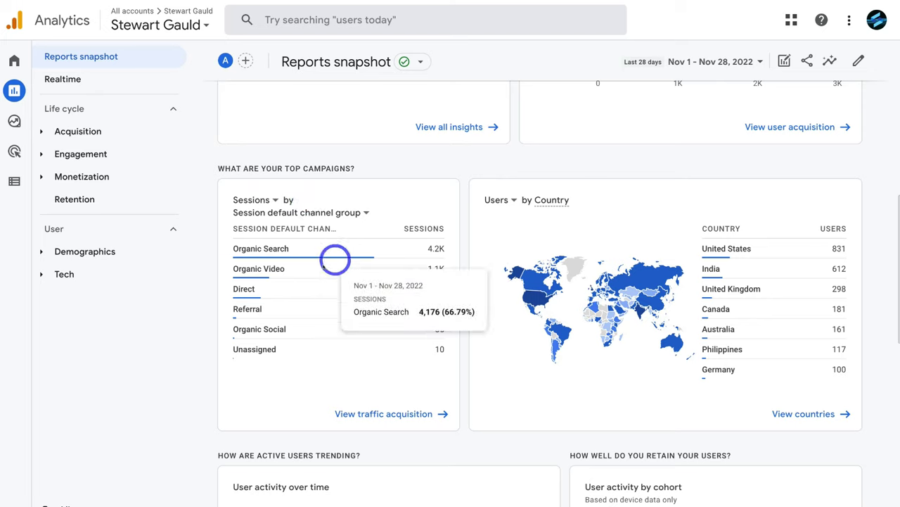
mouse_move(298, 297)
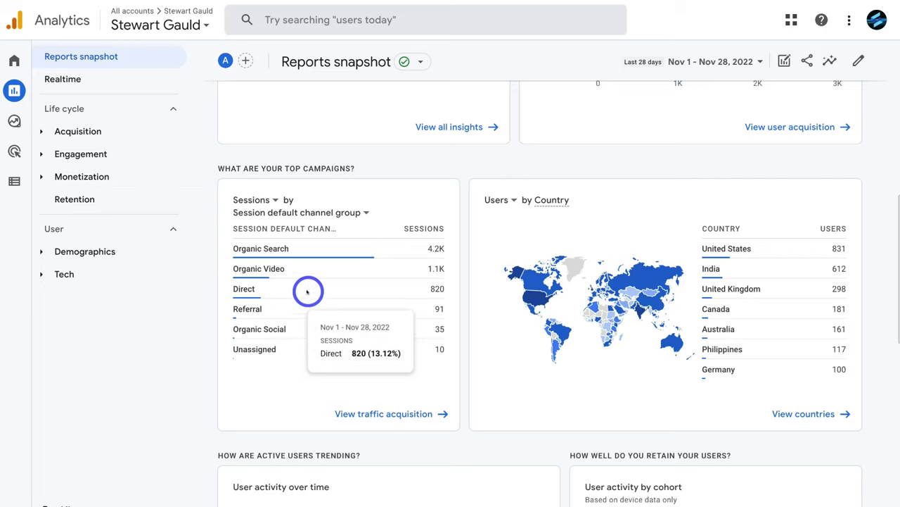
mouse_move(299, 256)
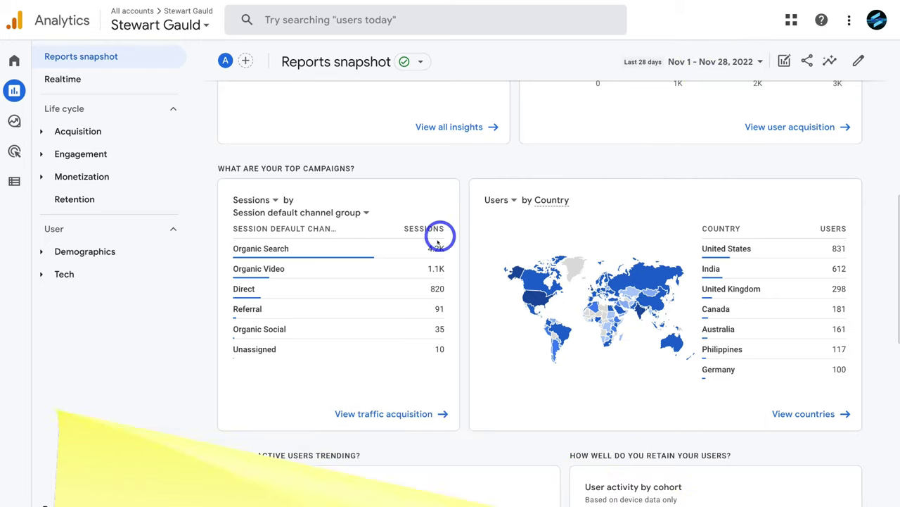
mouse_move(440, 229)
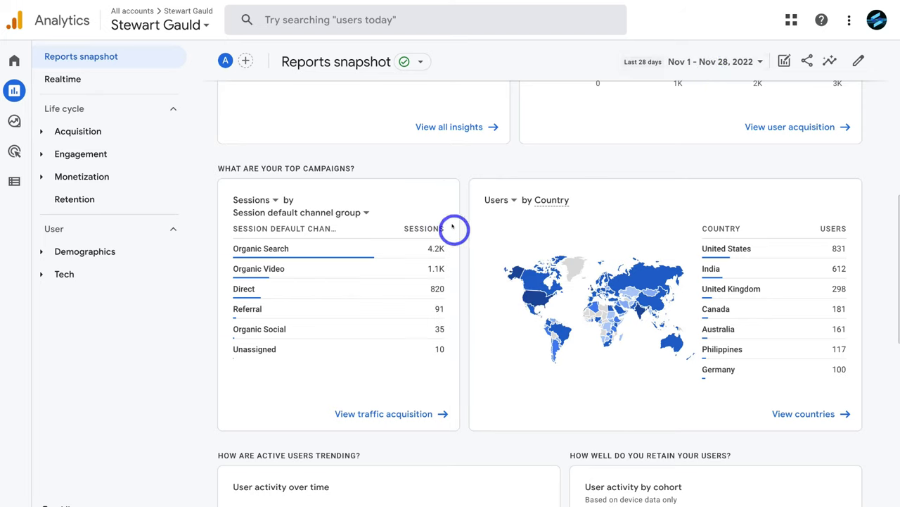
mouse_move(386, 266)
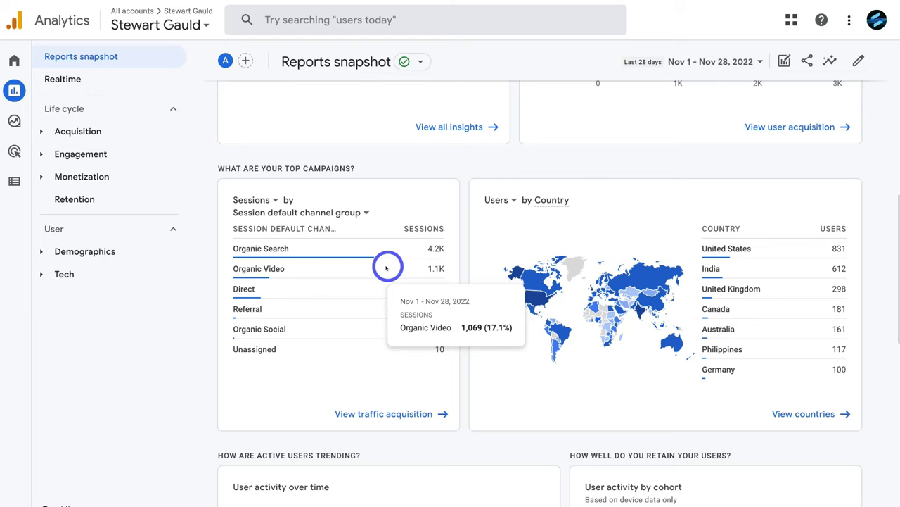
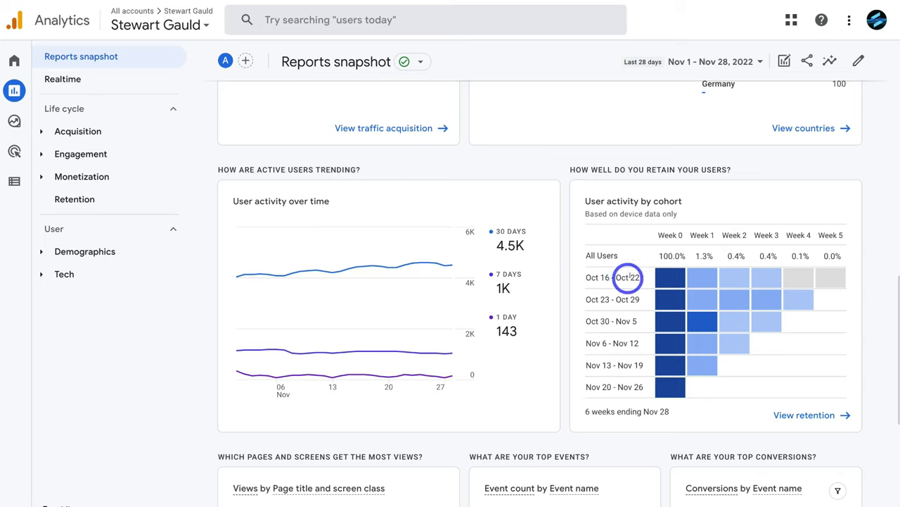
- Examine weekly user retention for the Oct 16 - Oct 22 cohort in the user activity by cohort card
mouse_move(668, 280)
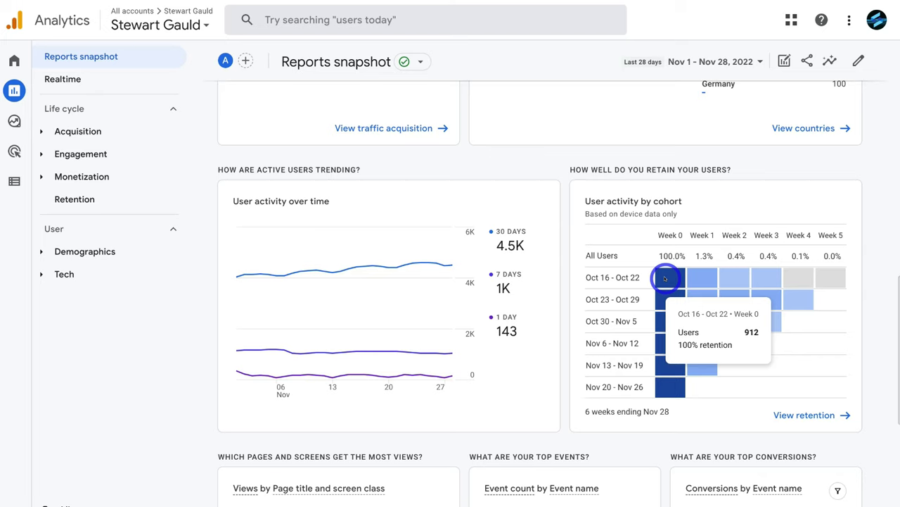
mouse_move(700, 278)
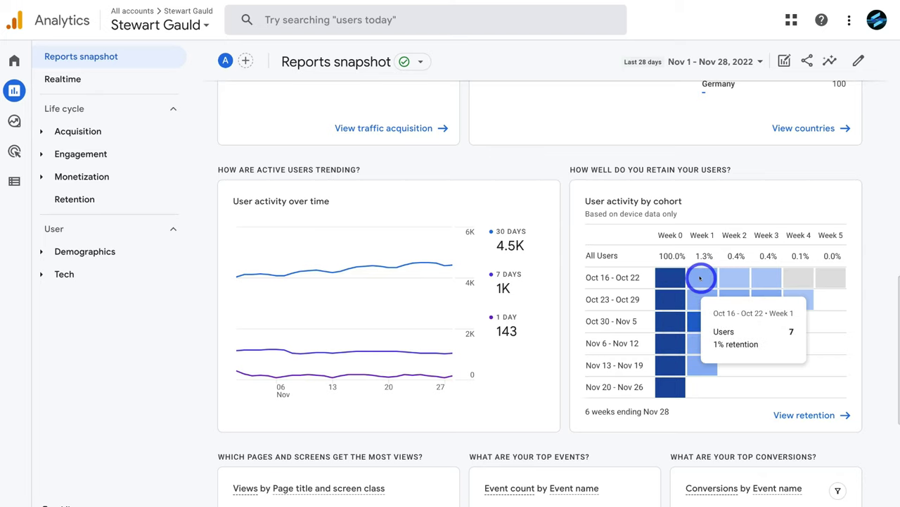
mouse_move(732, 278)
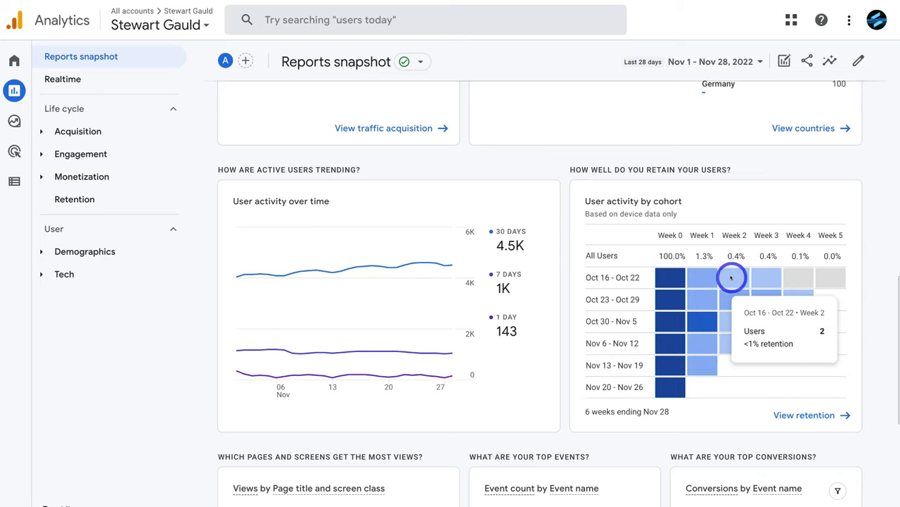
mouse_move(799, 280)
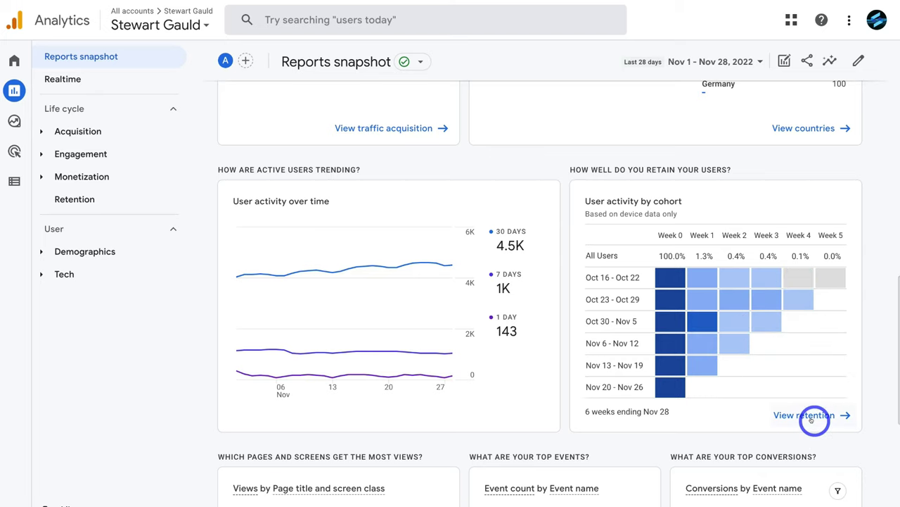
- Examine the event counts in the top events card, including page_view and user_engagement
scroll(814, 419, down, 5)
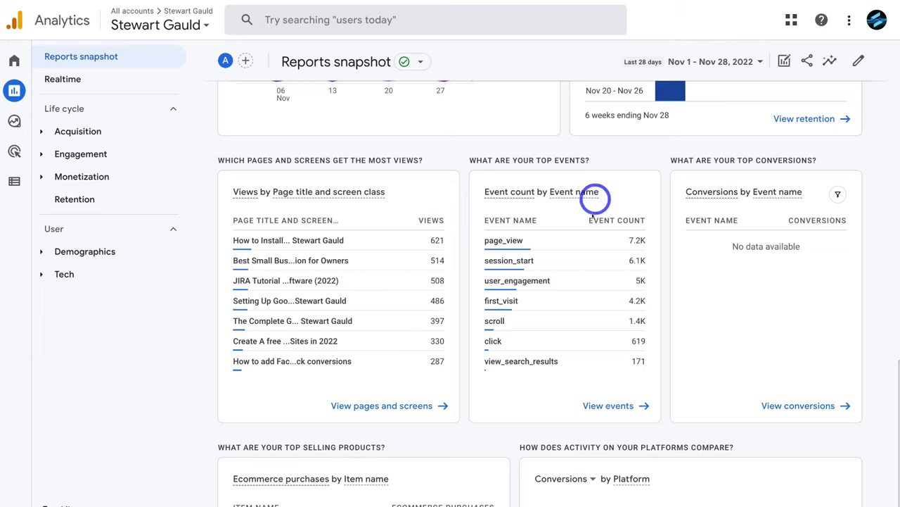
mouse_move(575, 240)
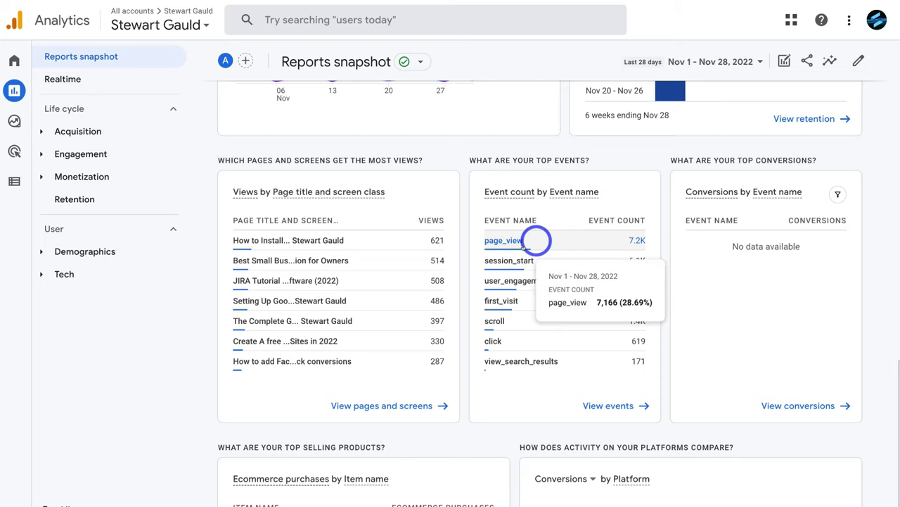
mouse_move(495, 280)
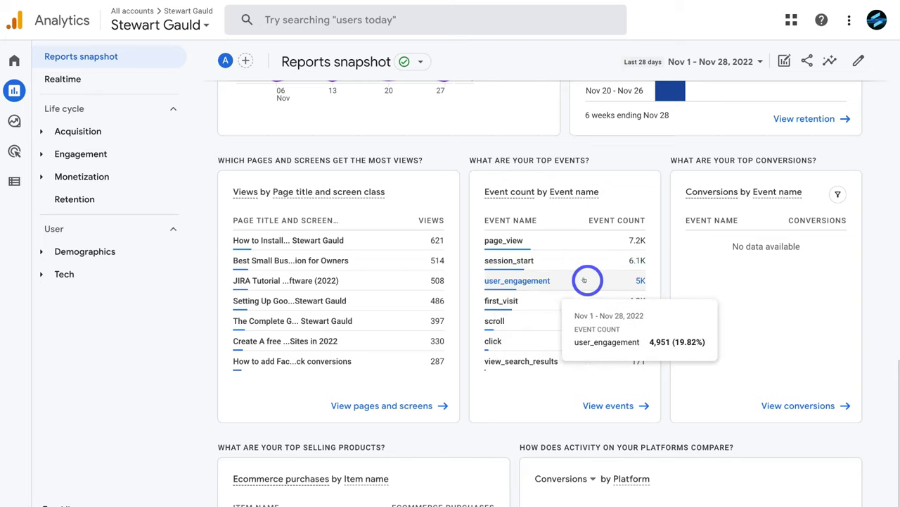
- Examine the first_visit, scroll, click and view_search_results event counts, and the conversions, top selling products and platform comparison cards
mouse_move(537, 301)
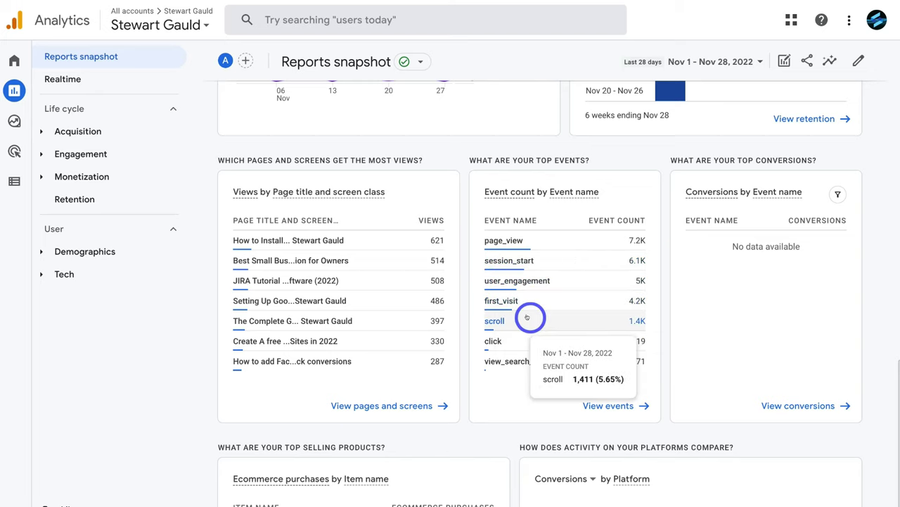
mouse_move(511, 338)
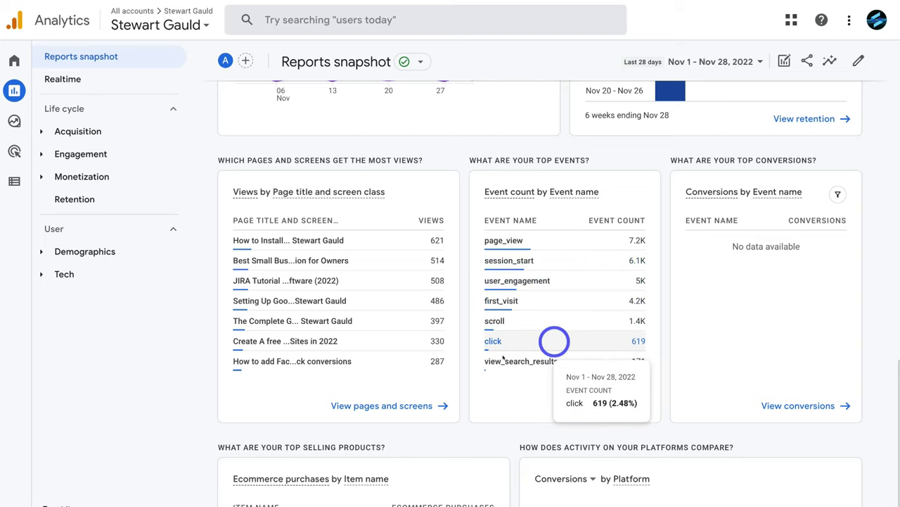
mouse_move(511, 362)
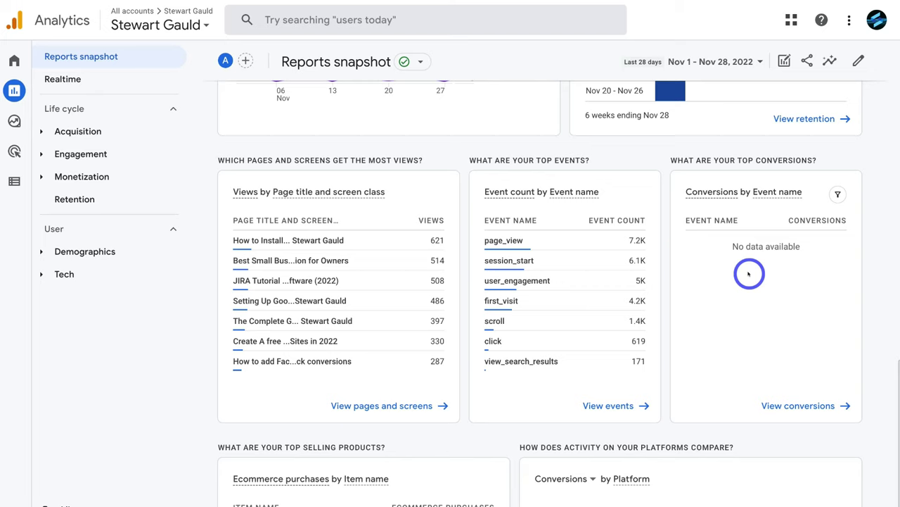
scroll(749, 273, down, 3)
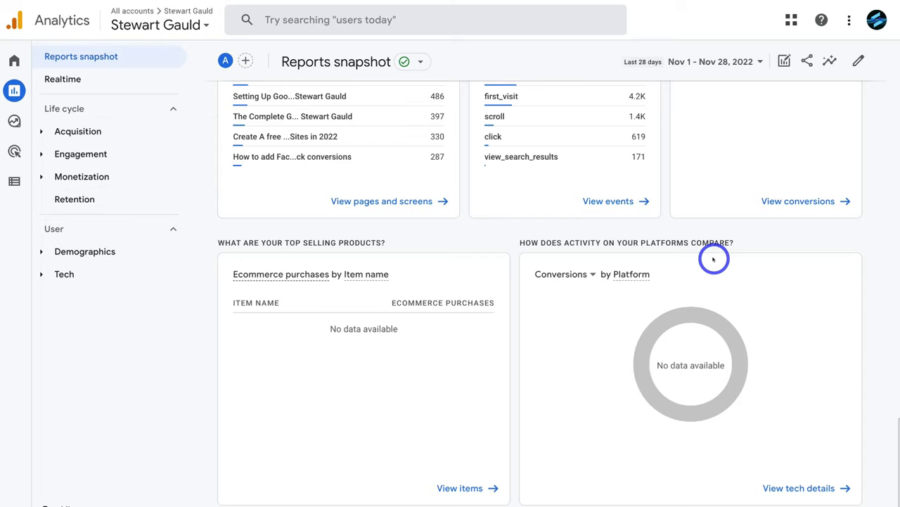
- View the snapshot's sharing options, Share Link and Download File, and close them without choosing one
scroll(713, 259, up, 20)
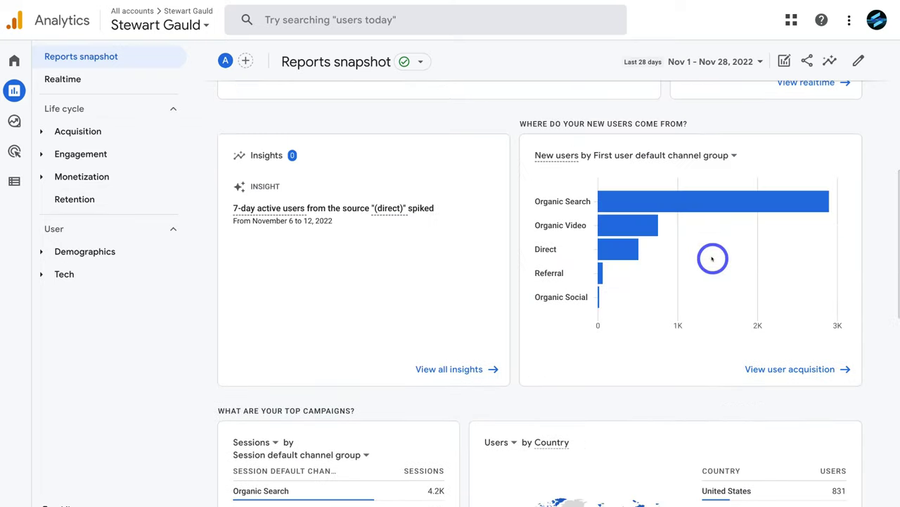
scroll(713, 259, up, 3)
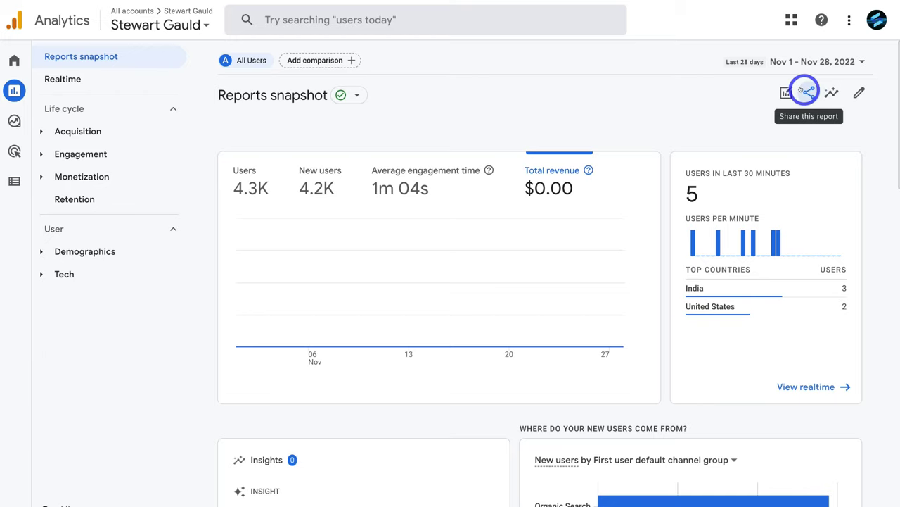
click(806, 91)
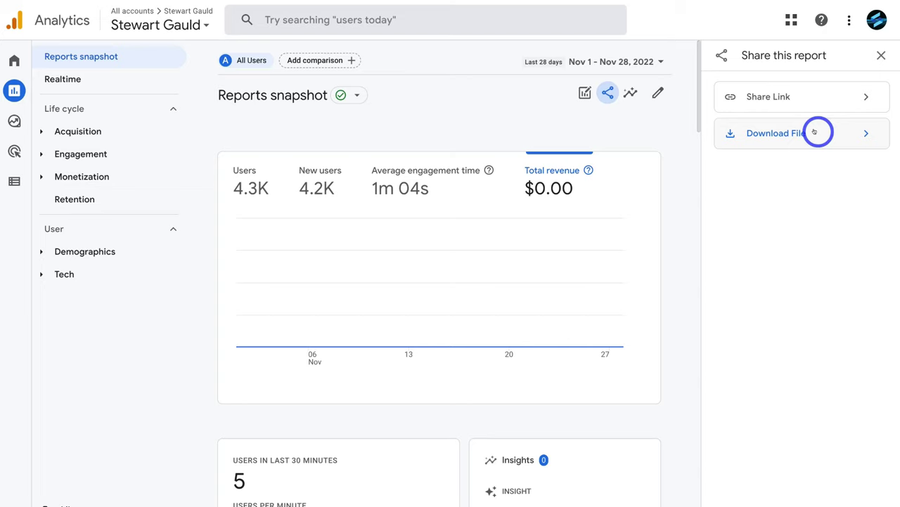
click(880, 55)
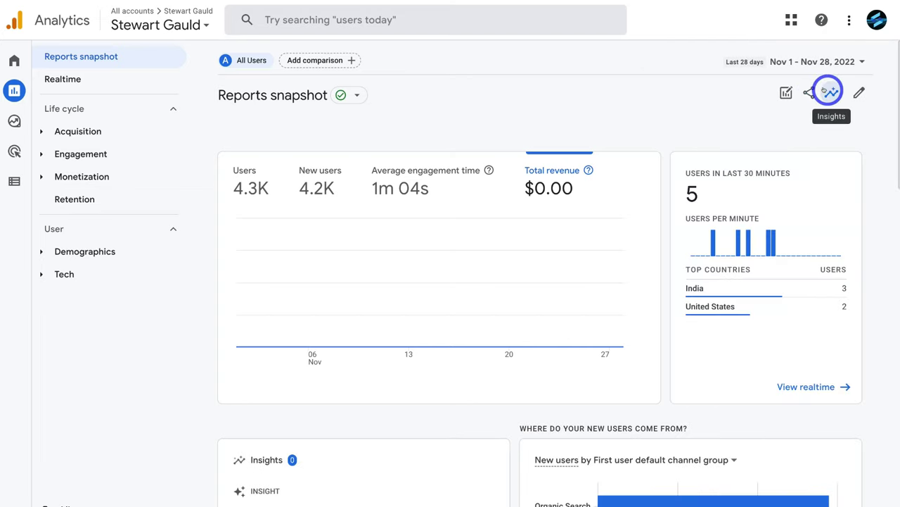
- Ask Analytics Intelligence the Demographics question "What countries do my users come from?" in Insights
click(830, 91)
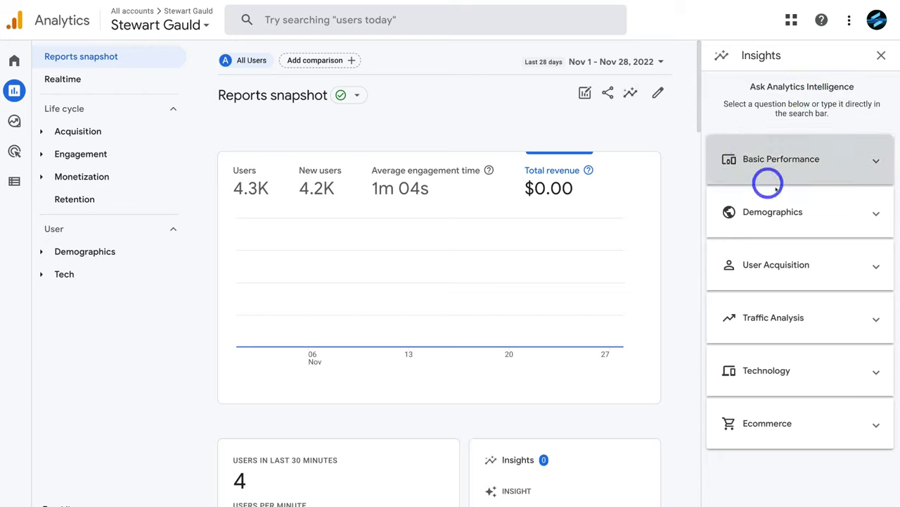
click(809, 214)
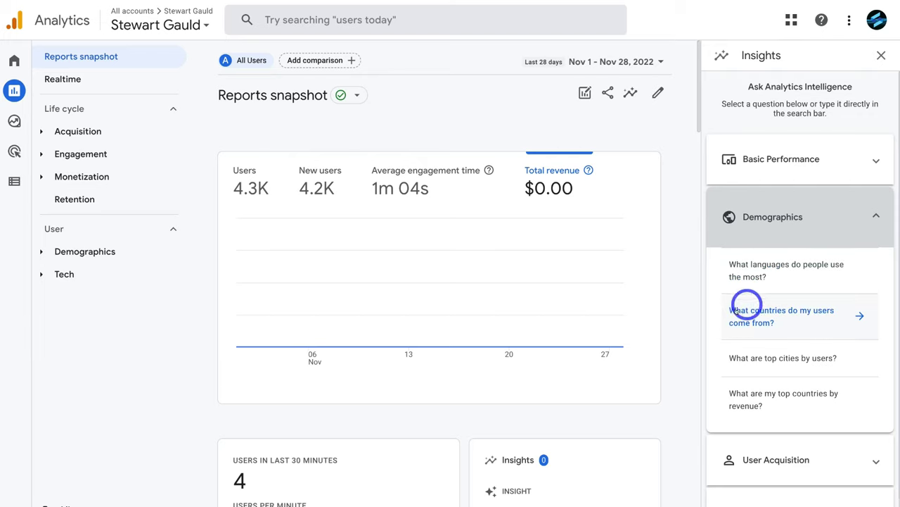
click(797, 319)
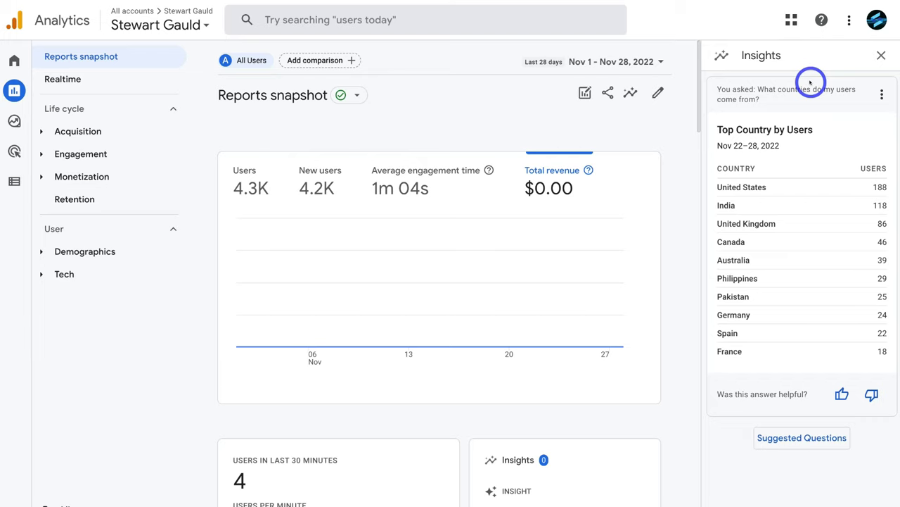
- View the suggested Analytics Intelligence questions in the search box, dismiss them and close Insights
click(346, 19)
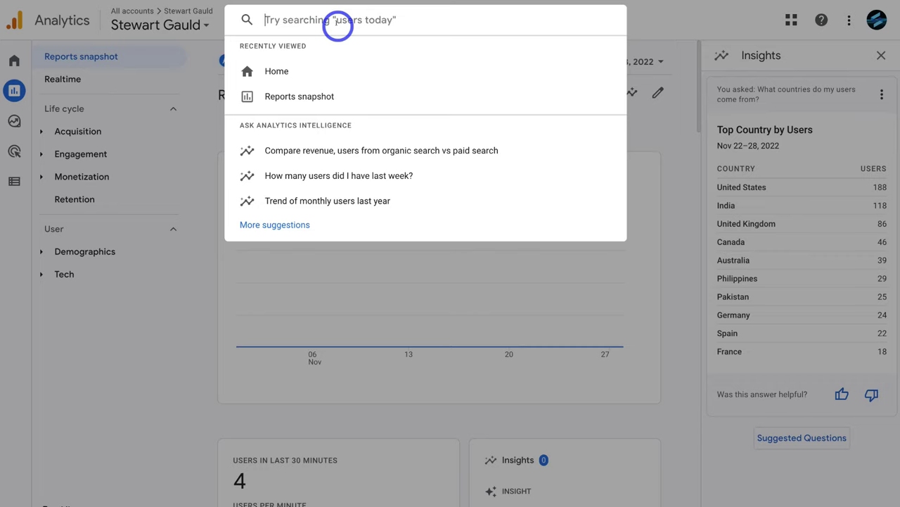
click(654, 24)
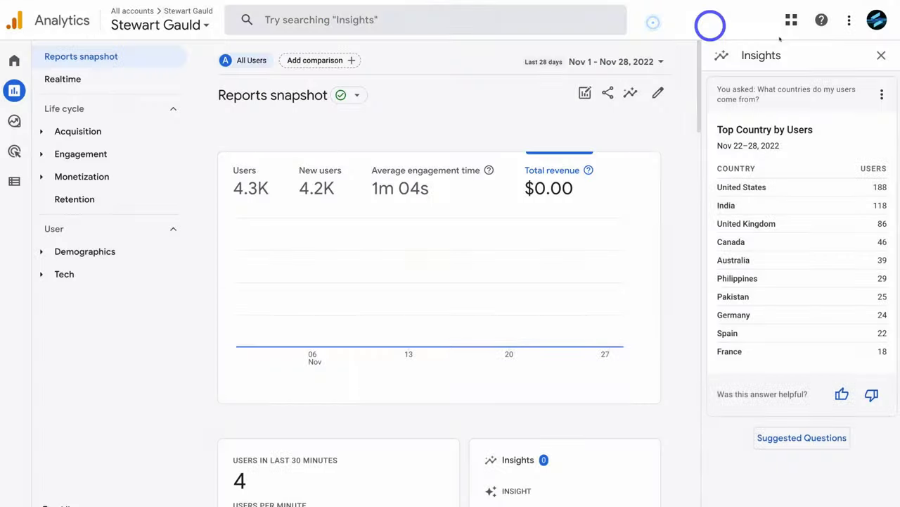
click(876, 59)
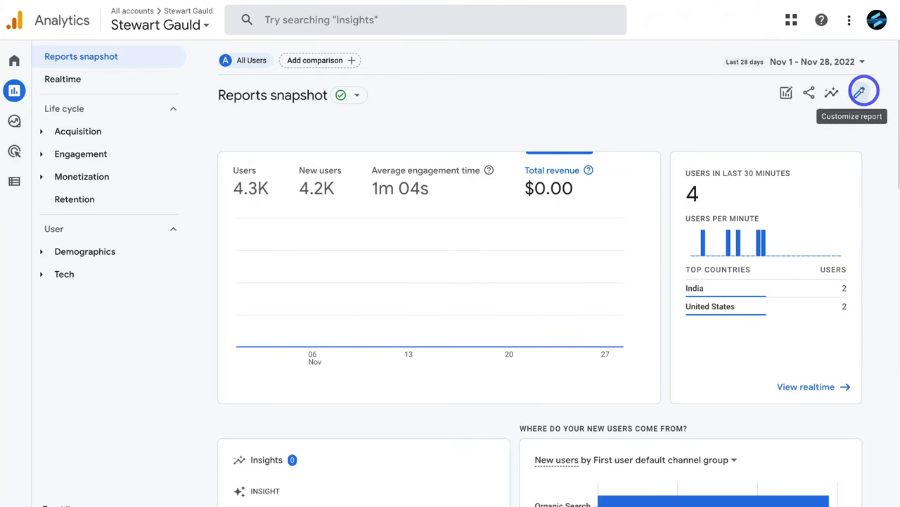
- Start customizing the Reports snapshot and remove the Insights card
click(860, 91)
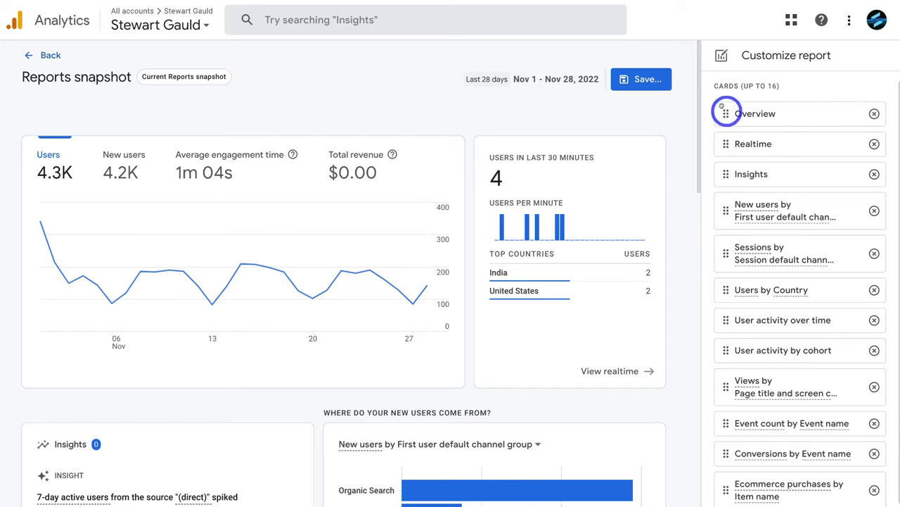
drag(721, 107, 730, 123)
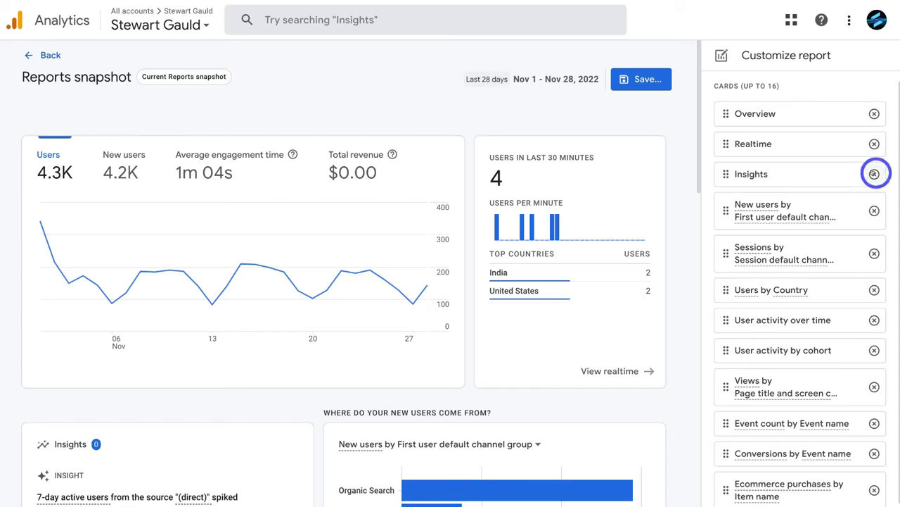
click(875, 173)
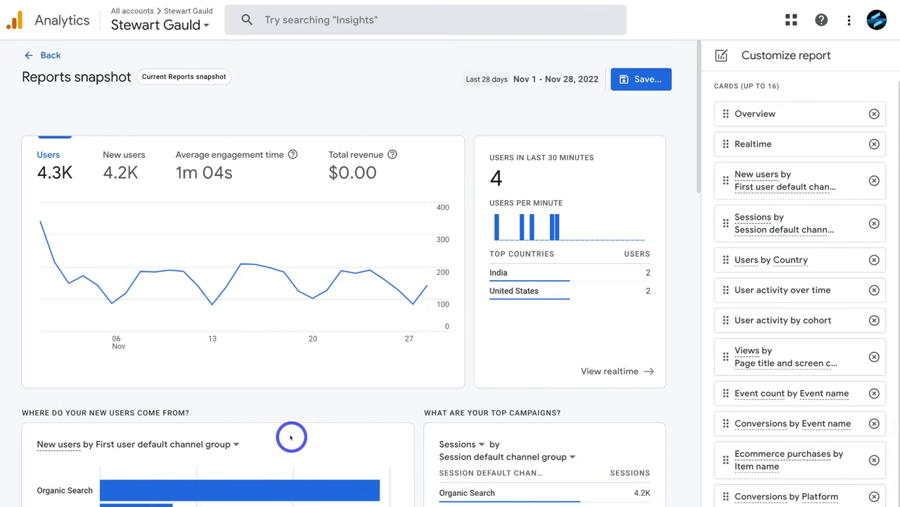
- Add the Users by City summary card to the customized Reports snapshot
scroll(771, 426, down, 1)
scroll(770, 422, down, 1)
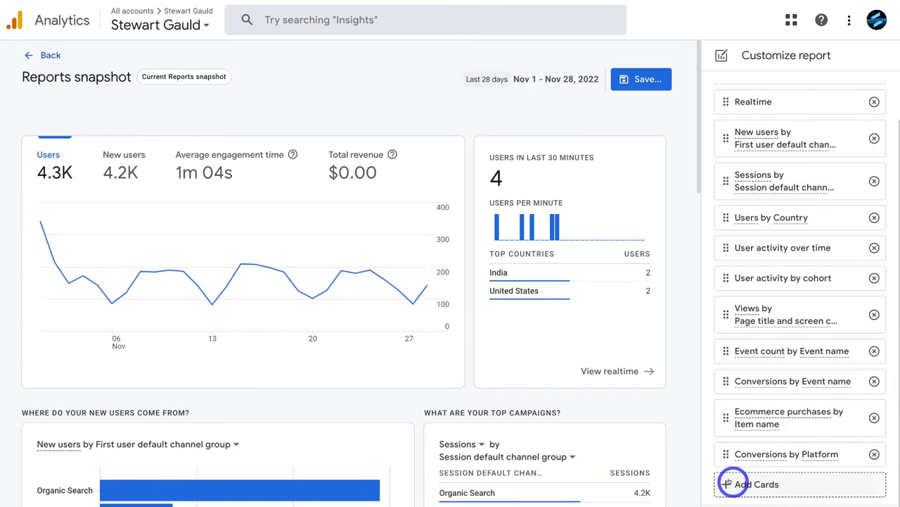
click(795, 485)
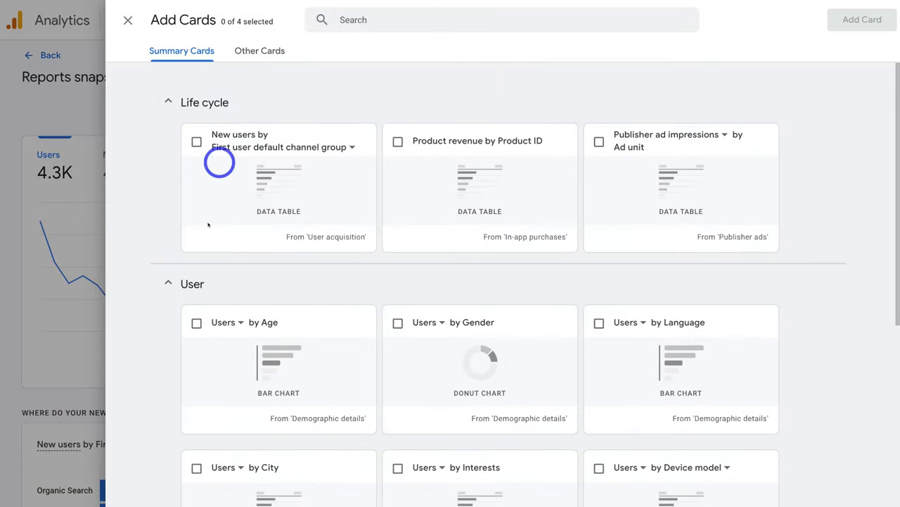
scroll(268, 297, down, 2)
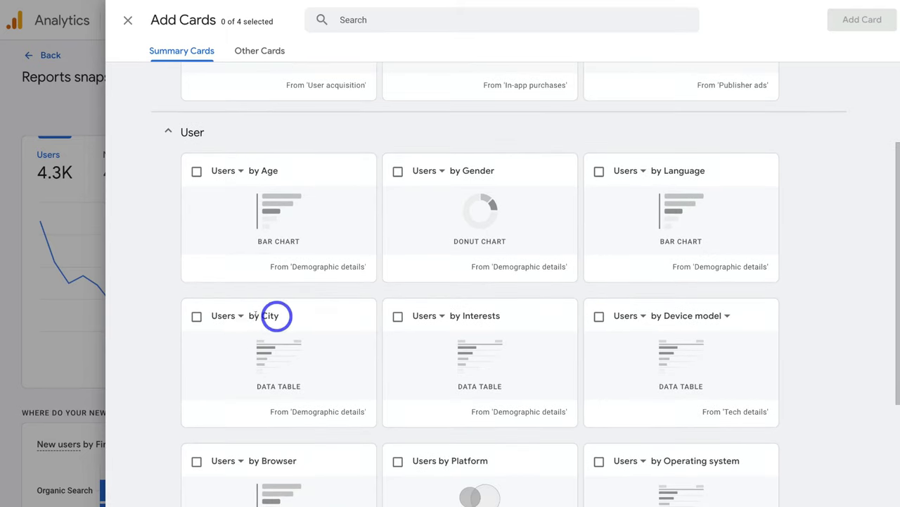
click(197, 316)
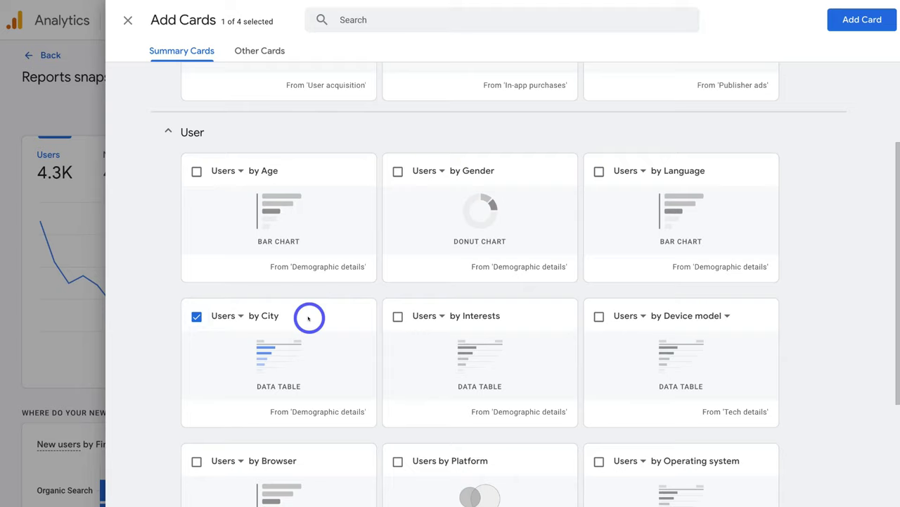
click(846, 20)
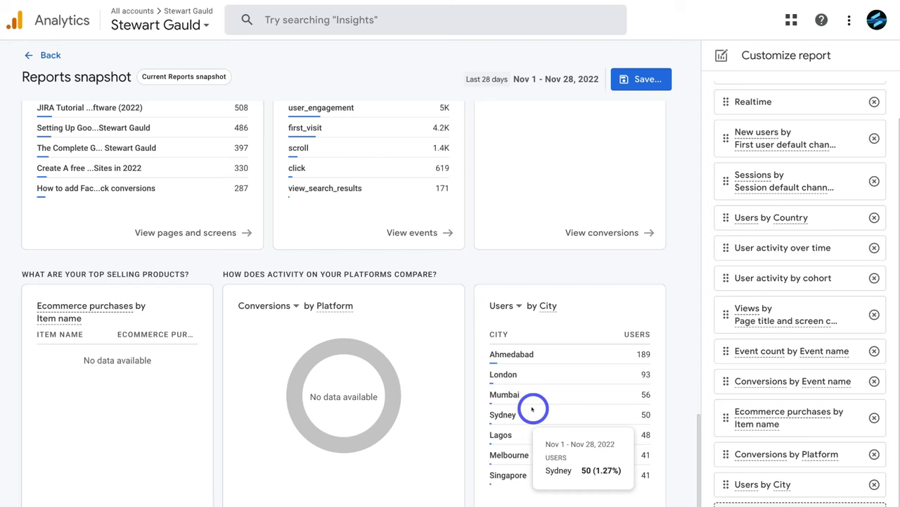
- View the save options for the customized report, then leave customization and discard the unsaved changes
scroll(761, 380, up, 2)
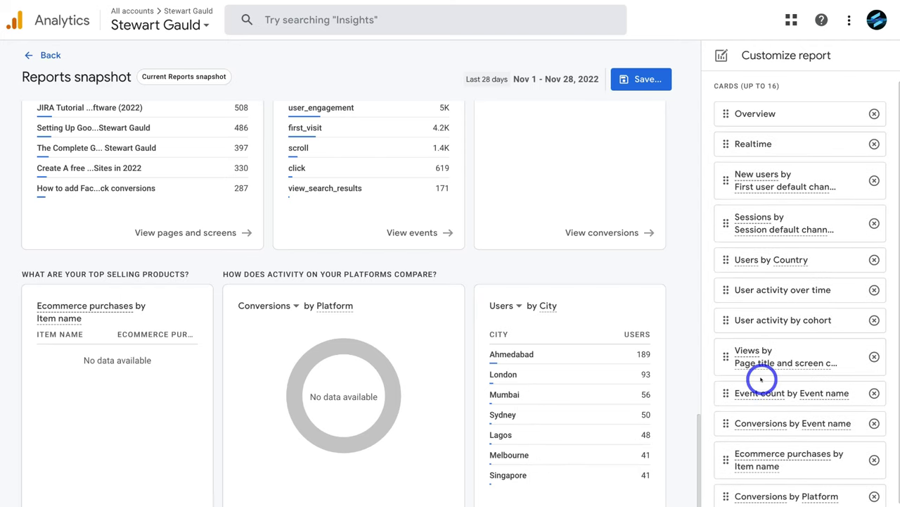
click(641, 82)
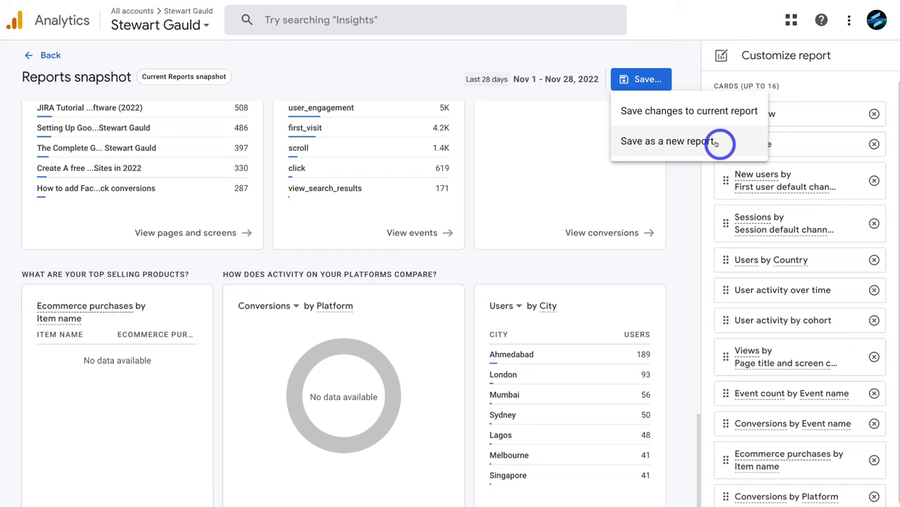
click(50, 55)
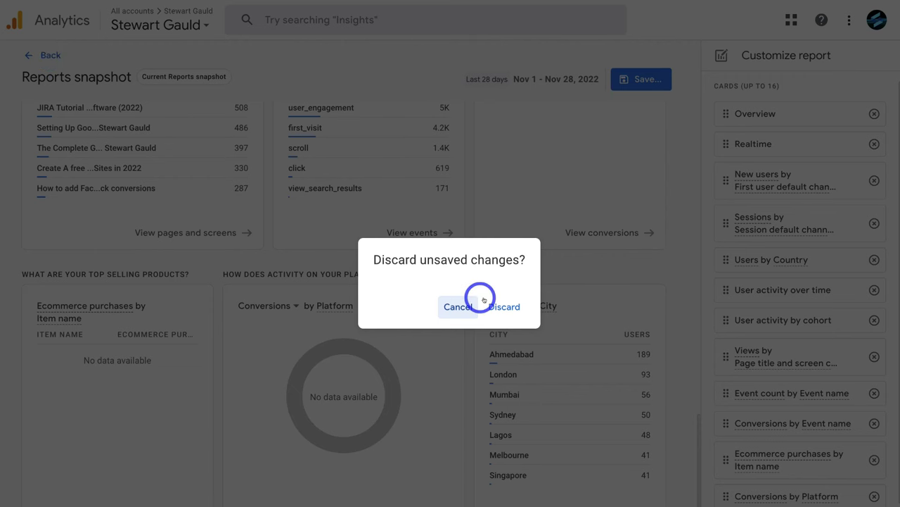
click(504, 306)
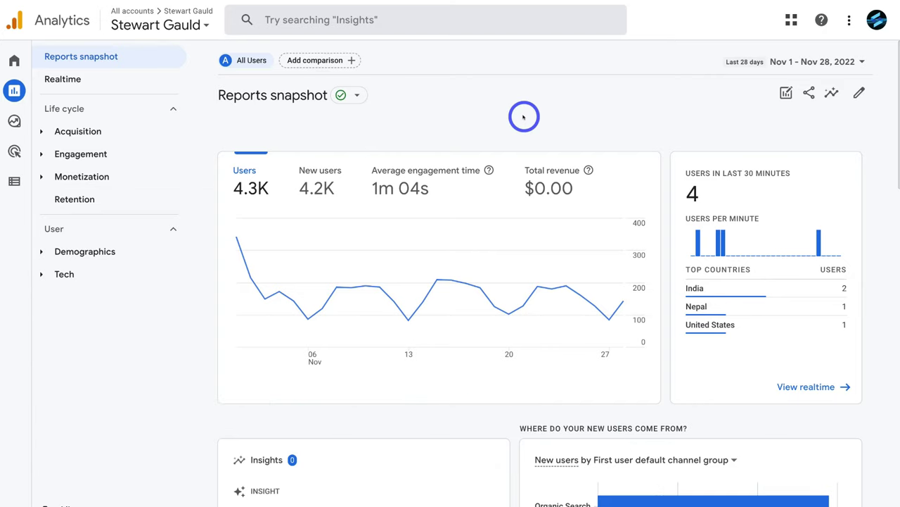
- Compare the last 28 days, Nov 1 - Nov 28, 2022, with the same period last year and apply it
click(821, 62)
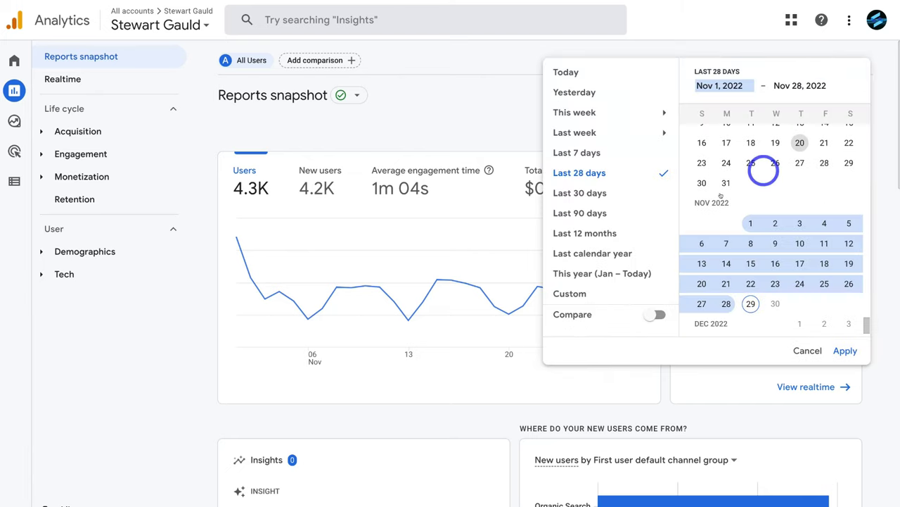
click(652, 314)
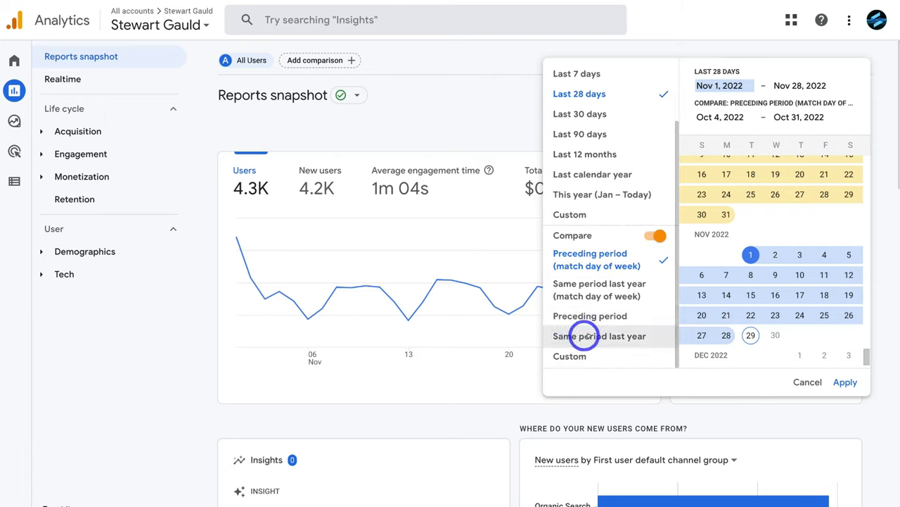
click(633, 336)
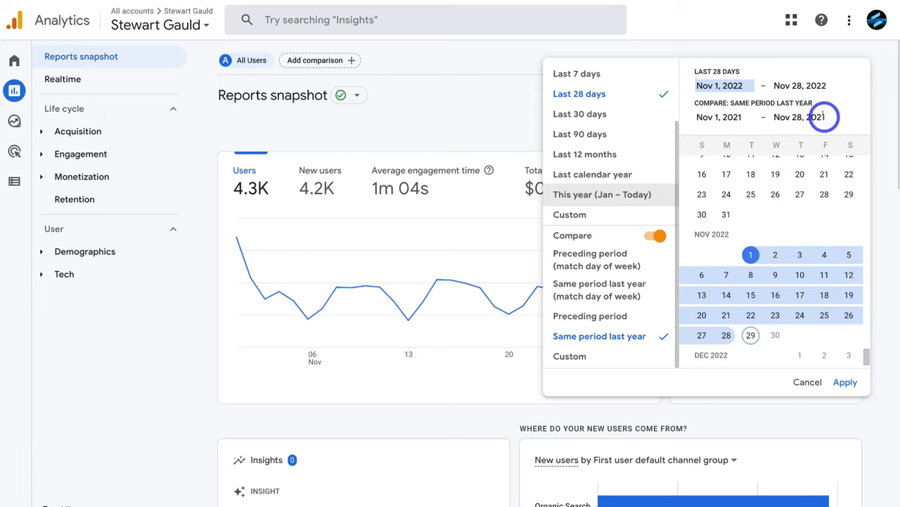
click(845, 383)
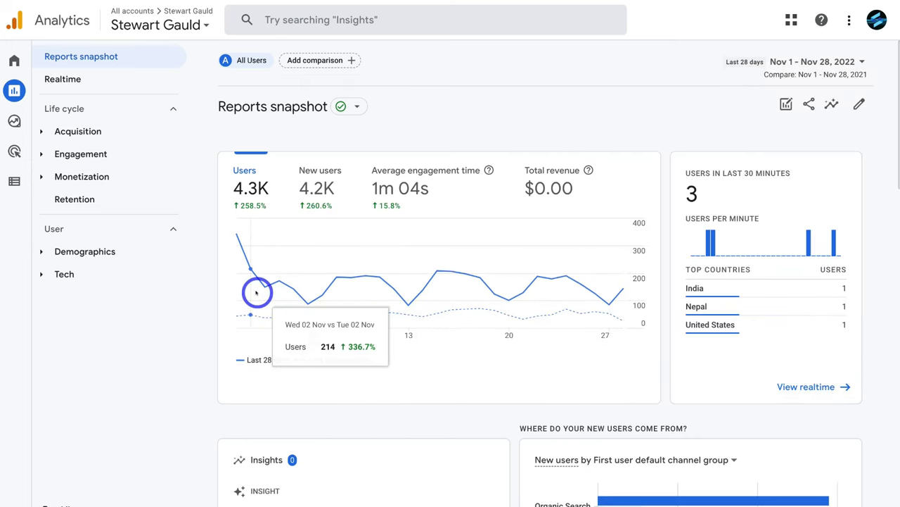
- Examine the year-over-year comparison across the overview, new users by channel, top campaigns and users by country cards
scroll(325, 296, down, 2)
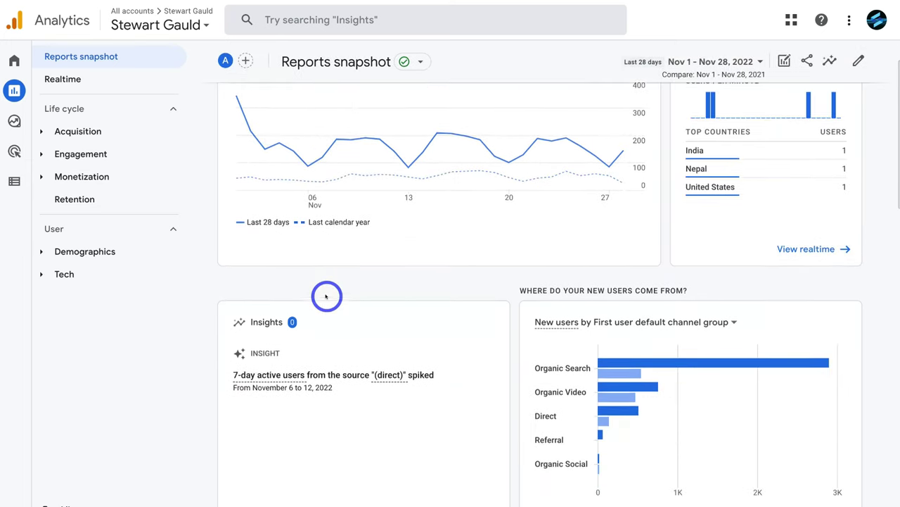
scroll(325, 297, down, 4)
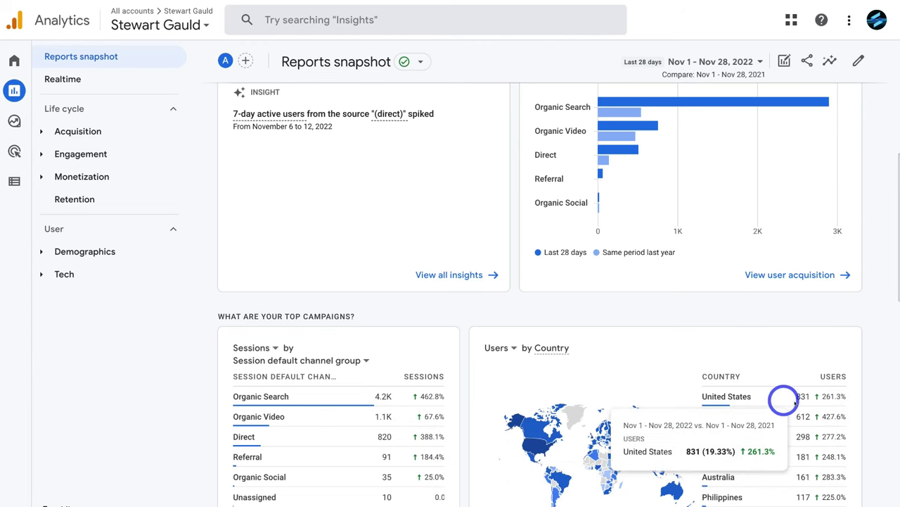
scroll(790, 416, up, 3)
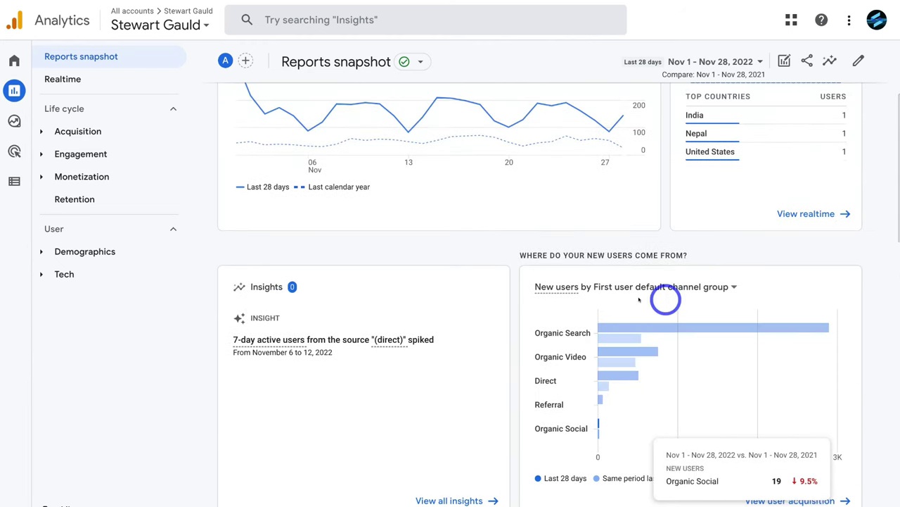
scroll(672, 299, up, 3)
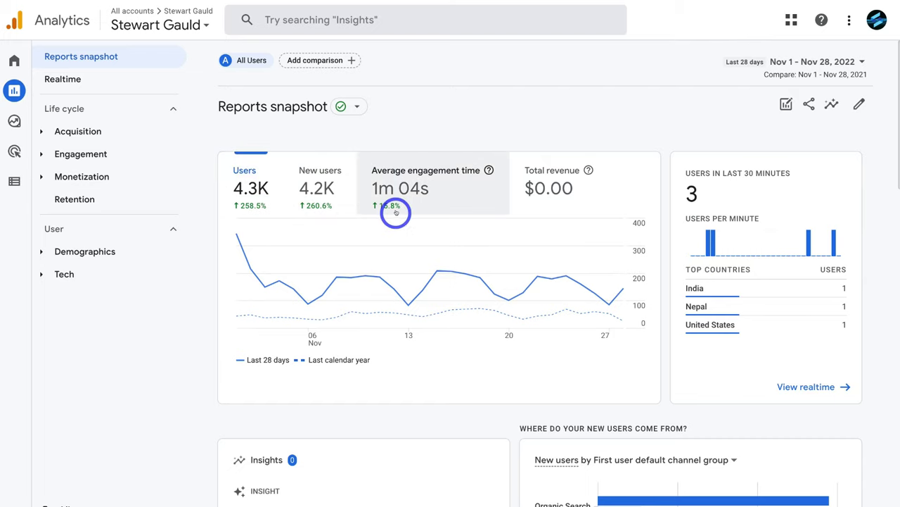
- Turn off the date range comparison for the Reports snapshot and apply the change
click(838, 70)
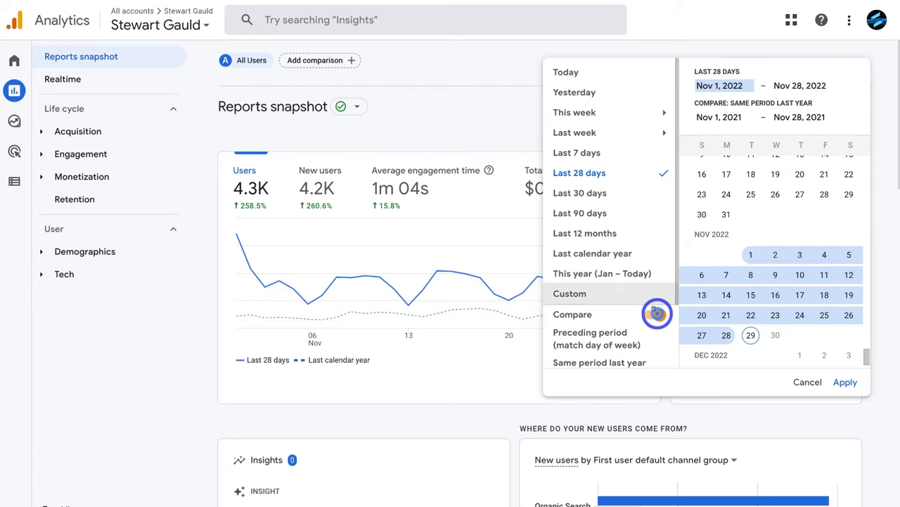
click(658, 314)
click(845, 349)
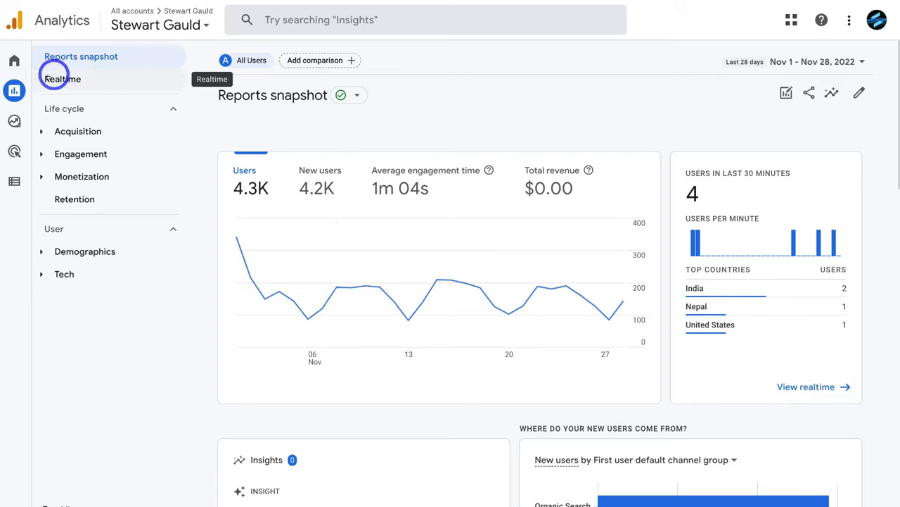
- Open the Realtime report and review its map, users in last 30 minutes, audience, page and event cards
click(95, 79)
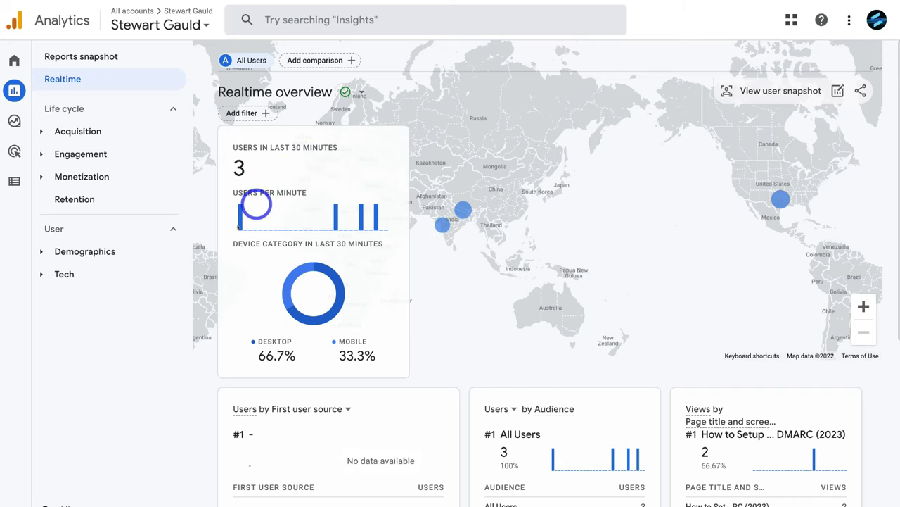
scroll(400, 346, down, 1)
scroll(400, 346, down, 3)
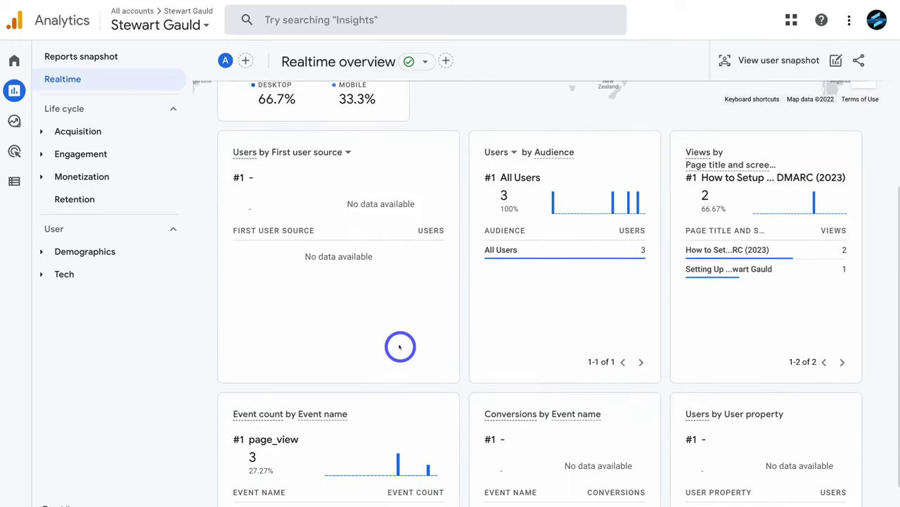
scroll(399, 346, up, 4)
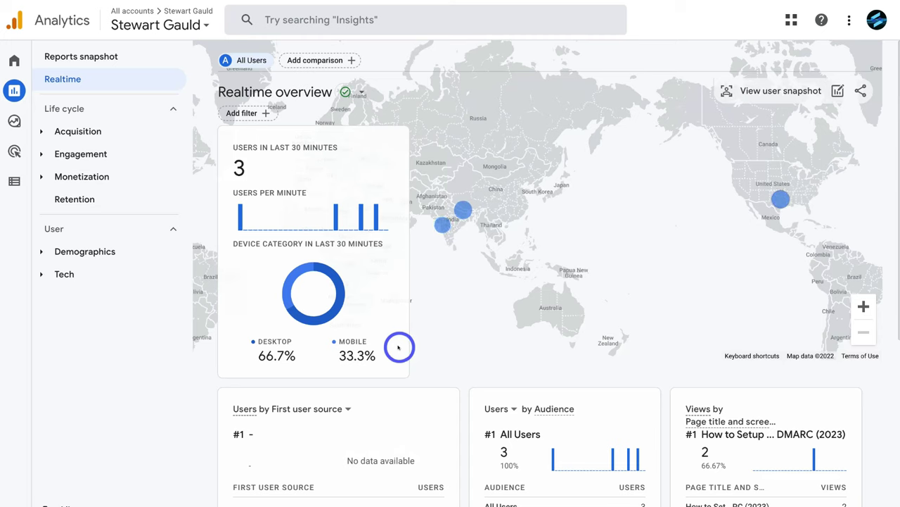
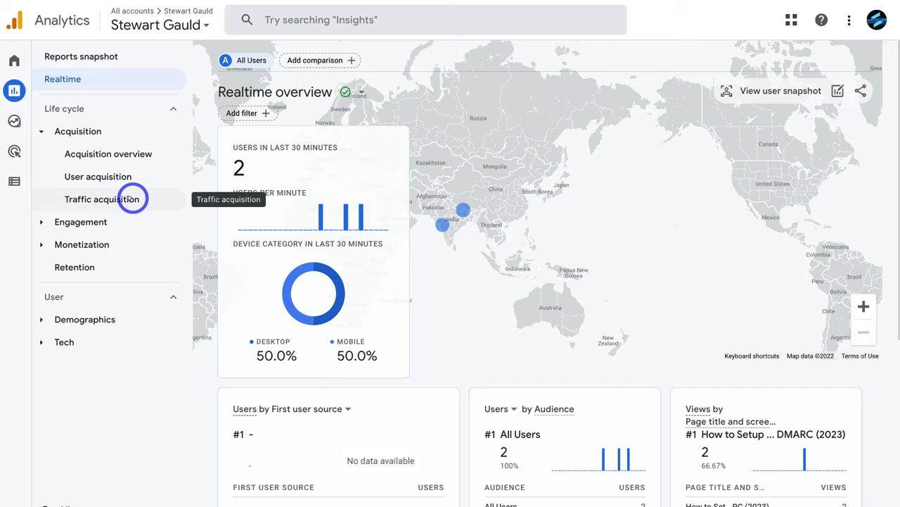
- Open the Acquisition overview and examine the new users by channel, sessions by channel, Google Ads sessions and lifetime value cards
click(145, 153)
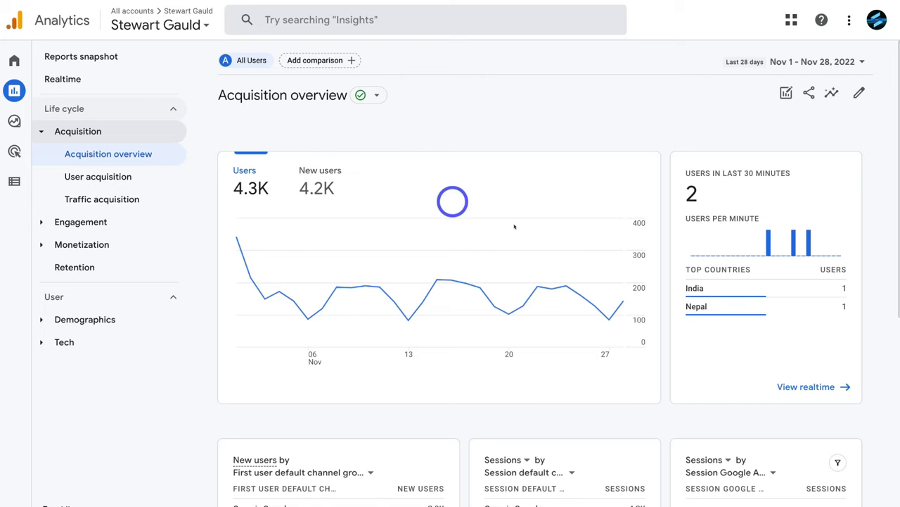
scroll(714, 243, down, 1)
scroll(714, 242, down, 4)
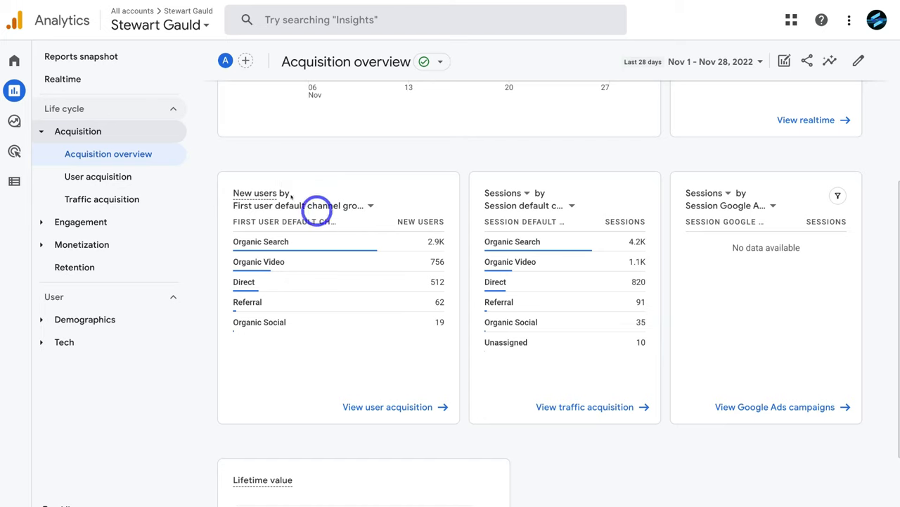
mouse_move(353, 261)
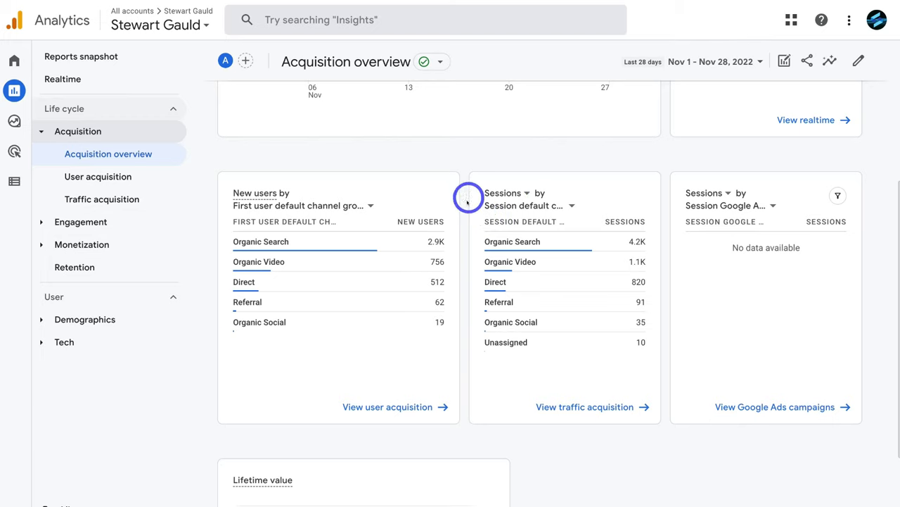
mouse_move(566, 224)
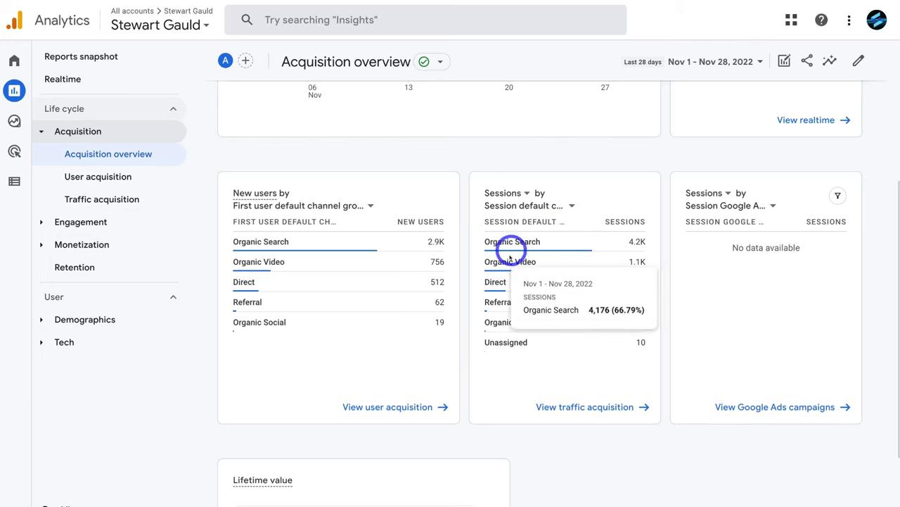
mouse_move(557, 295)
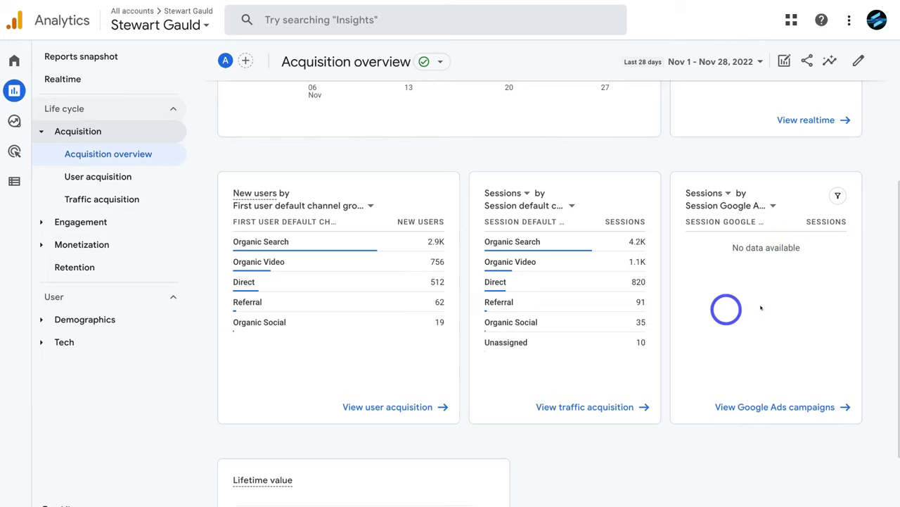
scroll(770, 295, down, 3)
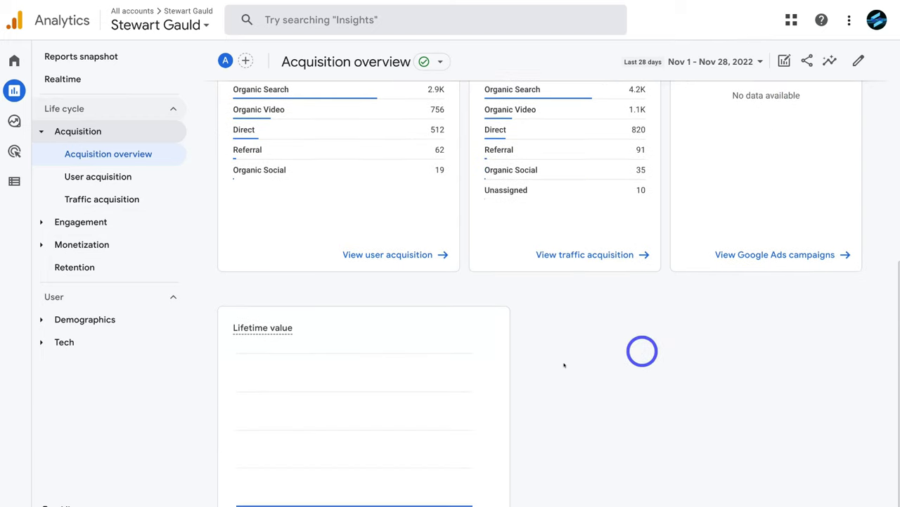
mouse_move(441, 372)
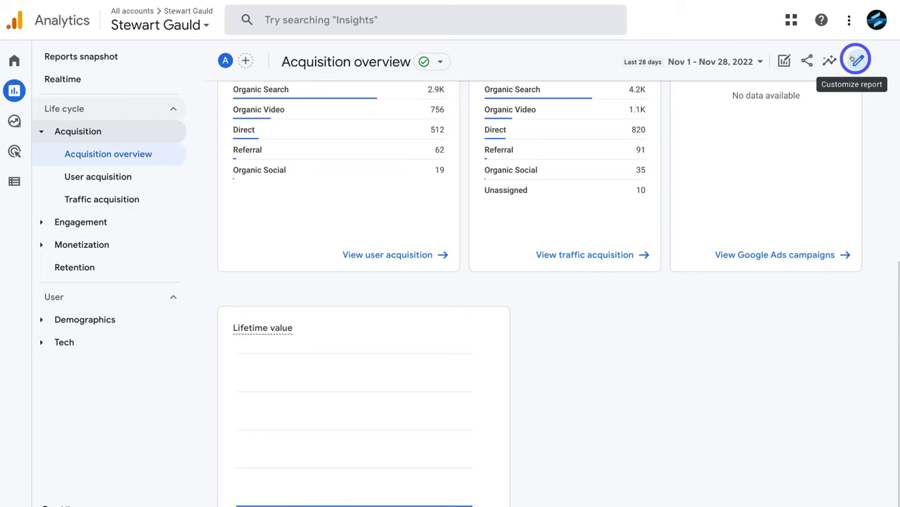
scroll(781, 64, down, 1)
scroll(556, 227, up, 3)
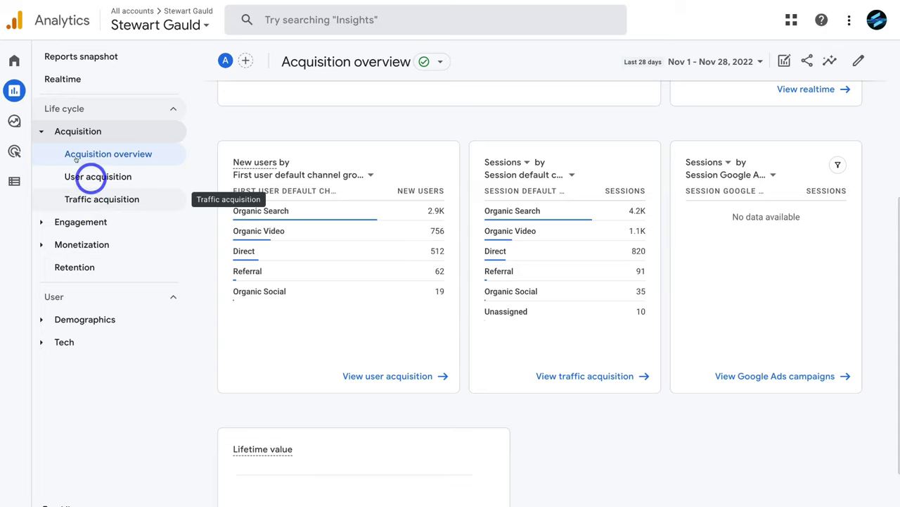
- Open the Engagement overview and examine its engagement time, views, event count, page title and user activity over time cards
click(107, 222)
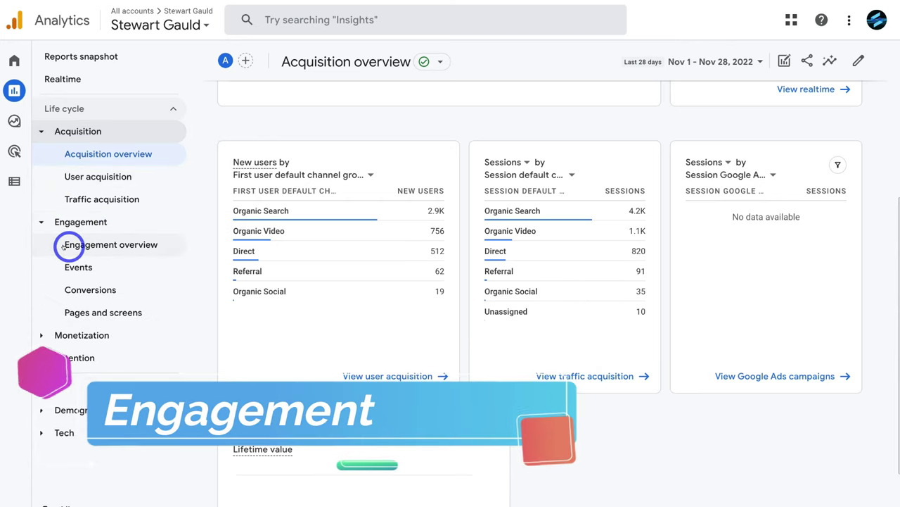
click(138, 246)
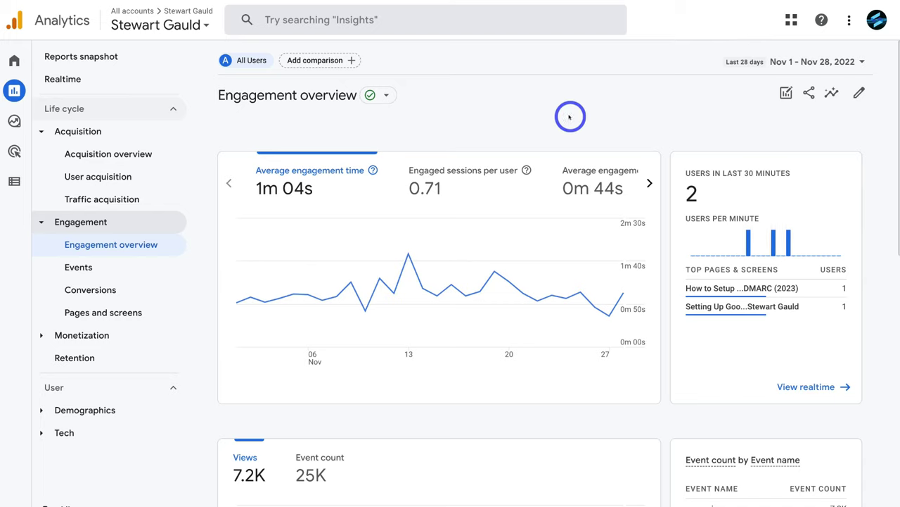
scroll(563, 121, down, 3)
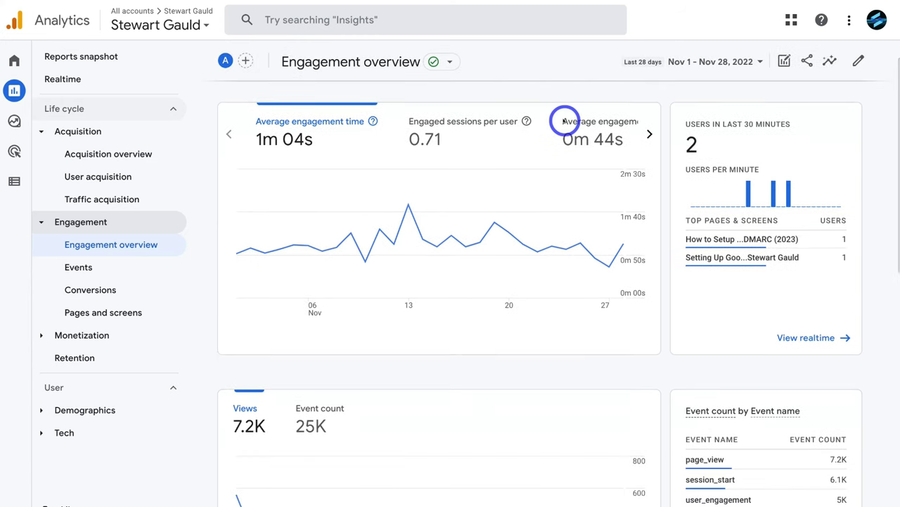
scroll(563, 121, down, 5)
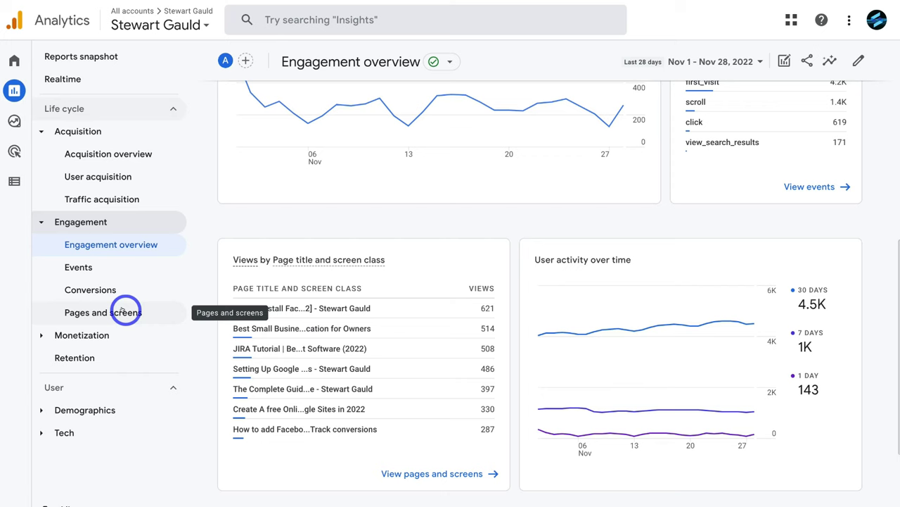
scroll(562, 231, up, 2)
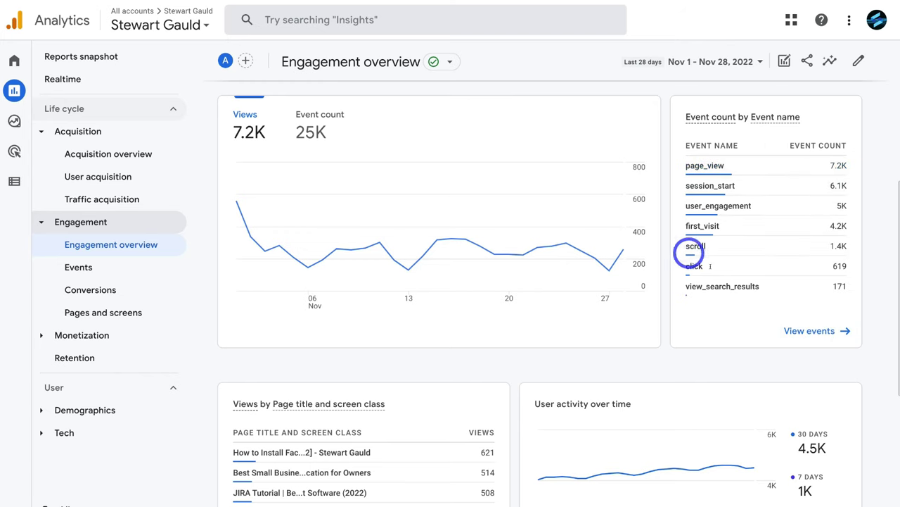
scroll(721, 273, down, 1)
scroll(721, 272, down, 2)
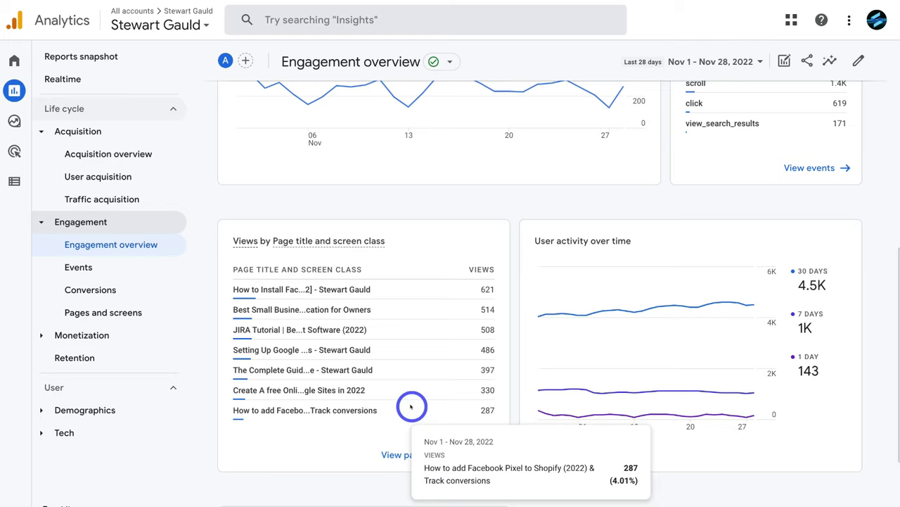
mouse_move(637, 377)
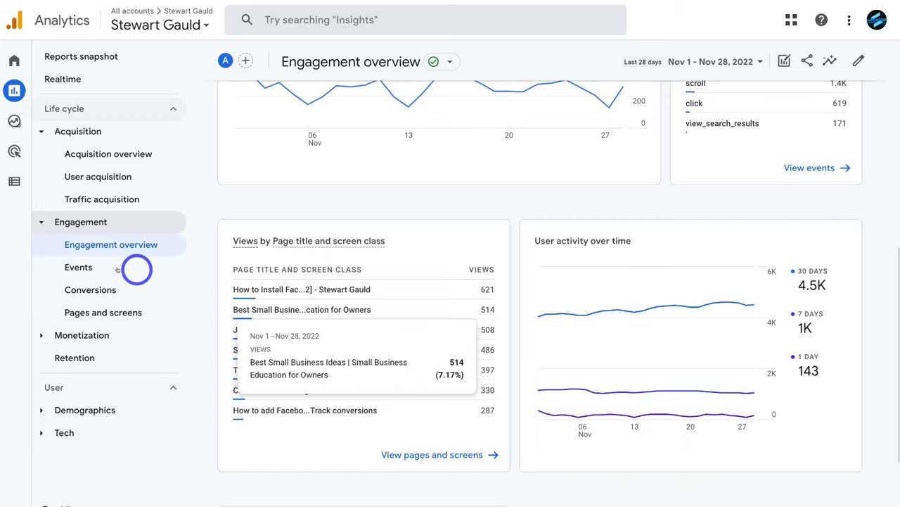
- View the Monetization overview report, followed by the Retention overview report
click(112, 335)
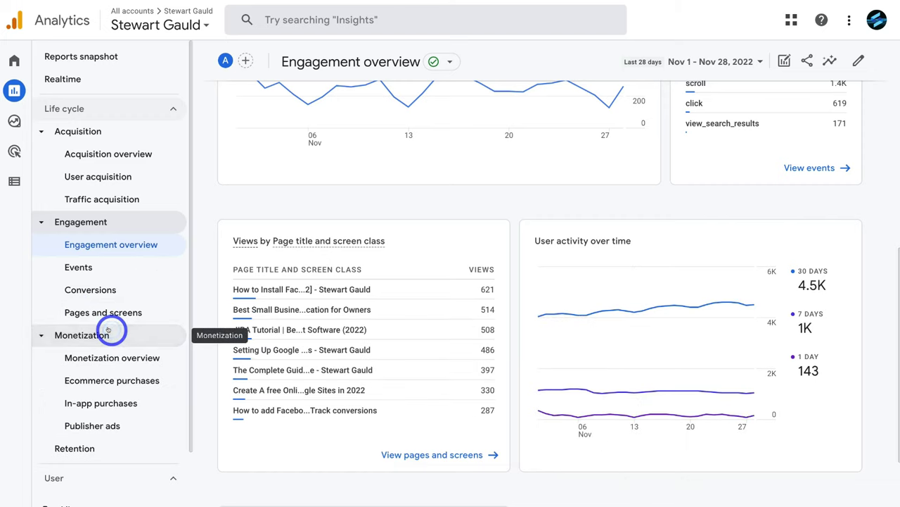
click(129, 357)
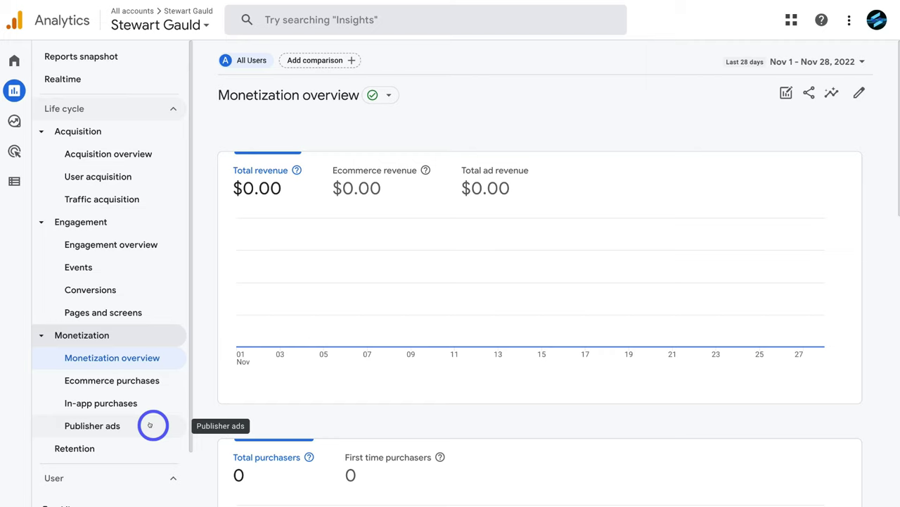
scroll(150, 425, down, 1)
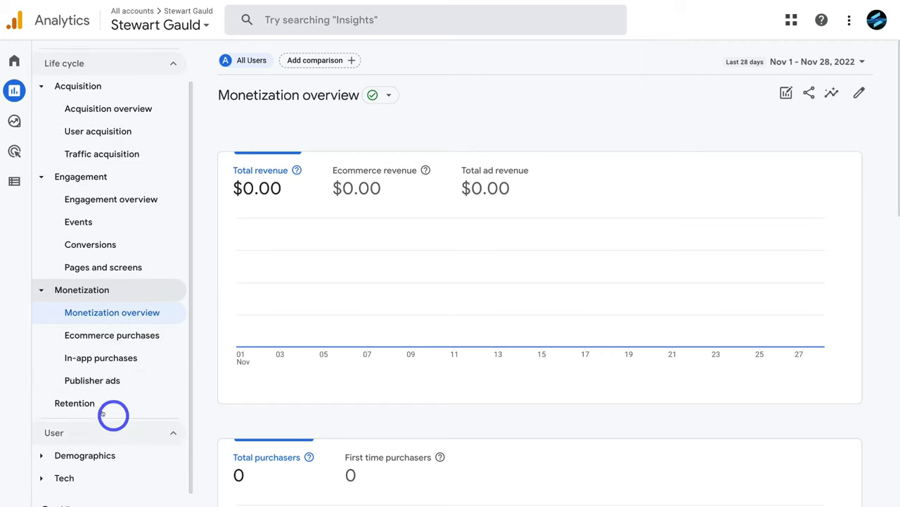
click(70, 403)
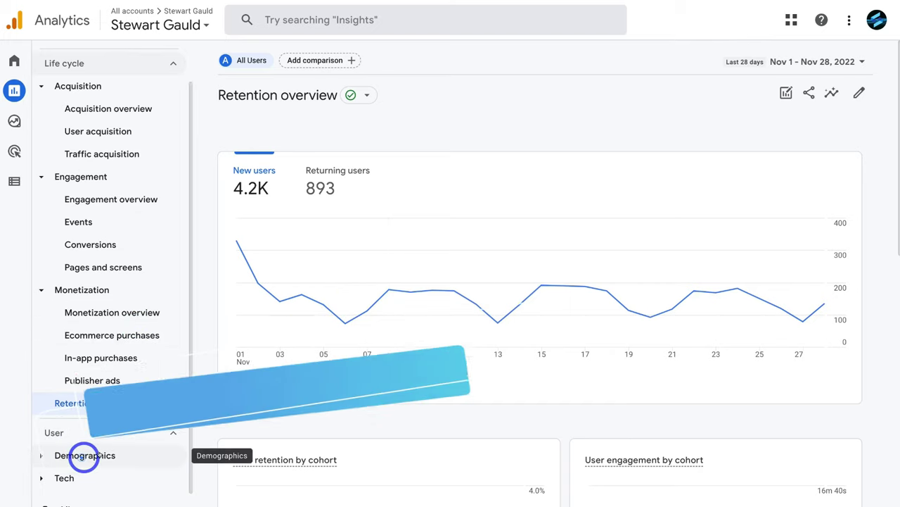
- Open the Demographics overview and review users by country, city, gender, interests, age and language
click(82, 454)
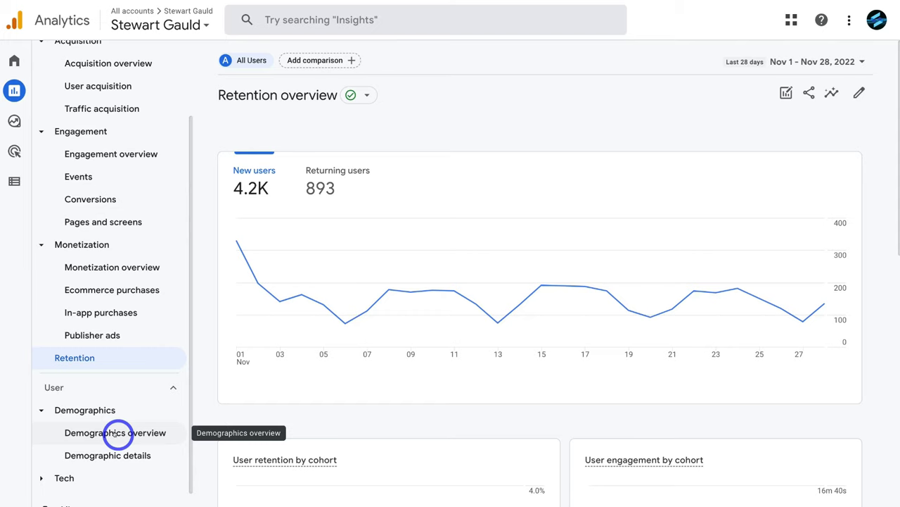
click(114, 432)
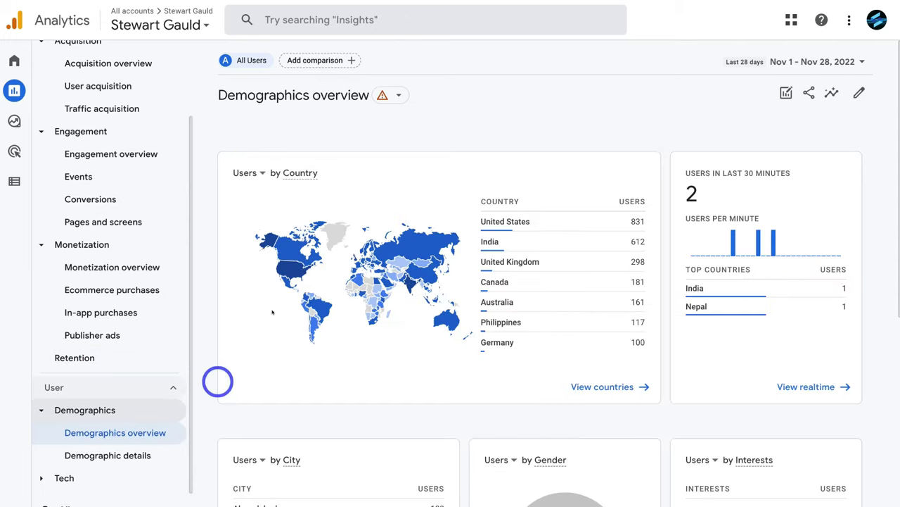
scroll(287, 199, down, 2)
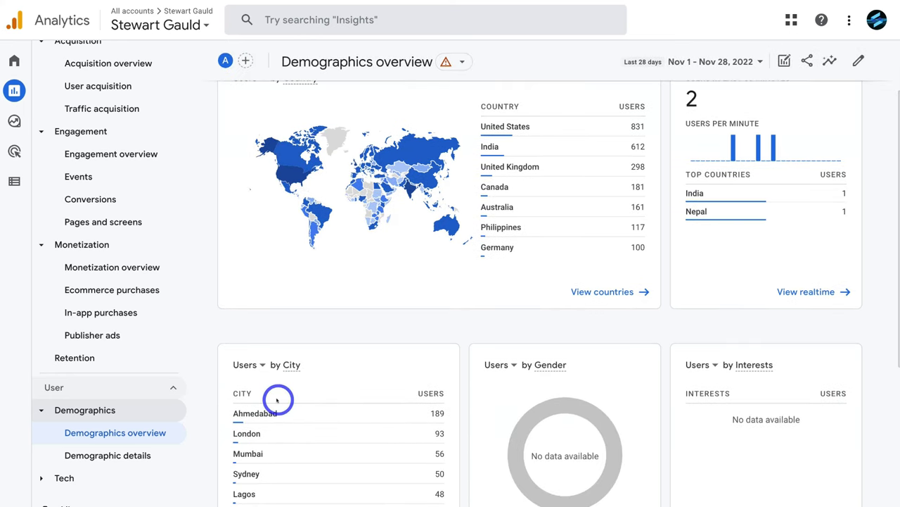
scroll(693, 392, up, 2)
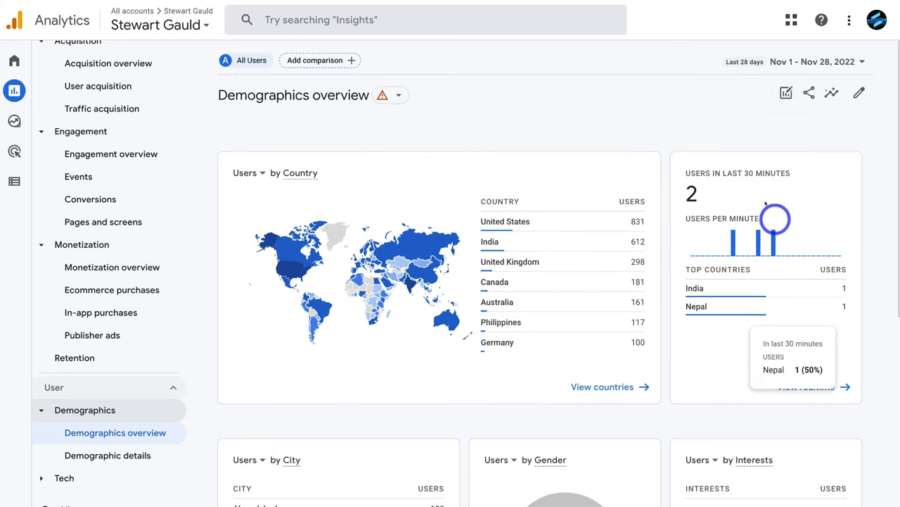
scroll(779, 196, down, 6)
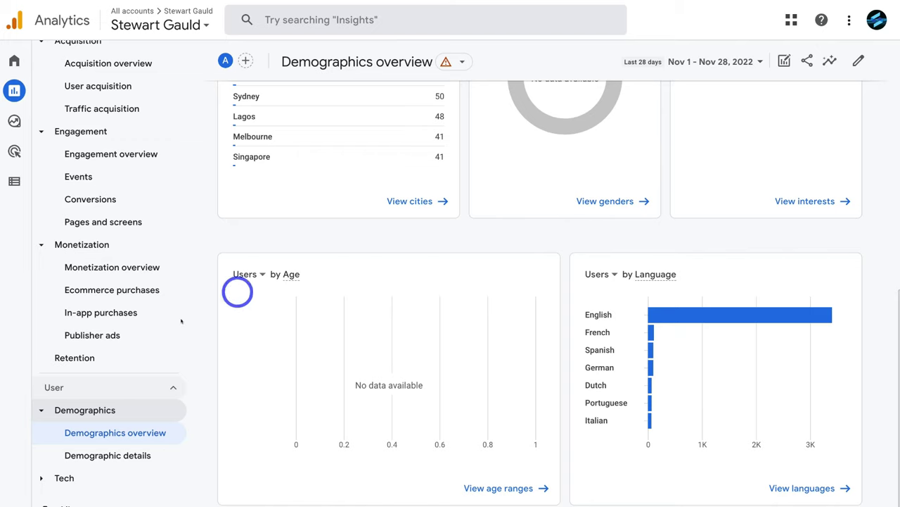
- Open the Tech overview and examine users by platform, operating system and platform / device category
click(105, 478)
click(133, 456)
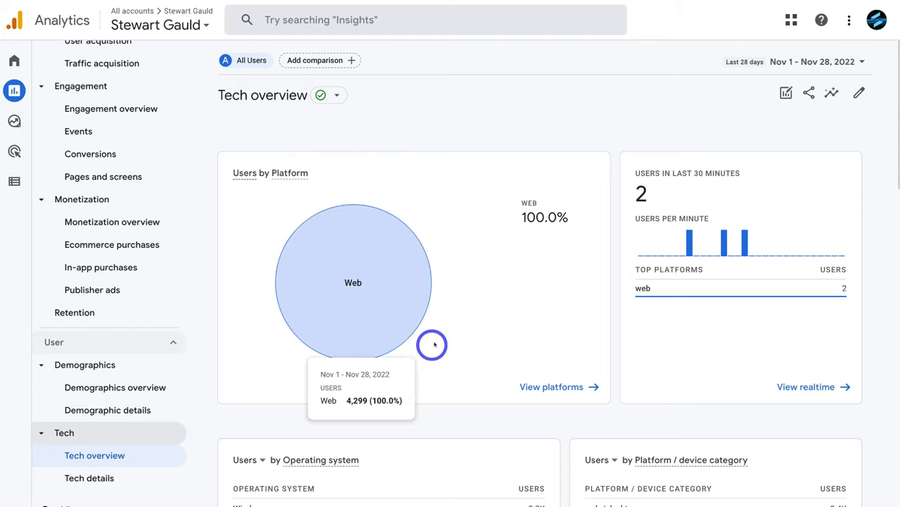
mouse_move(522, 235)
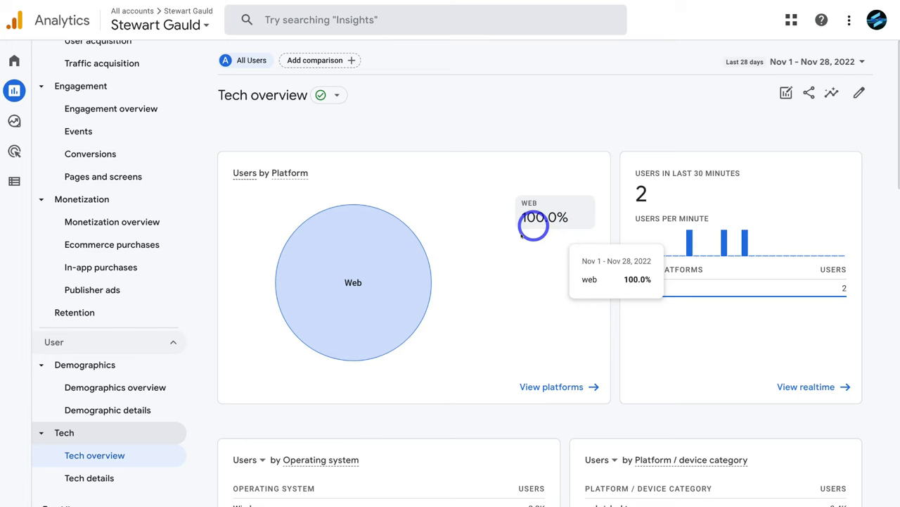
scroll(499, 283, down, 3)
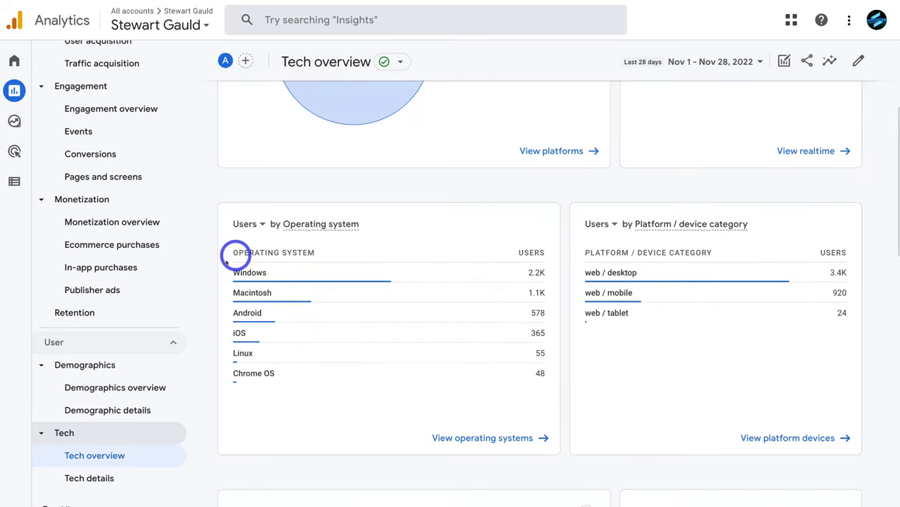
mouse_move(281, 270)
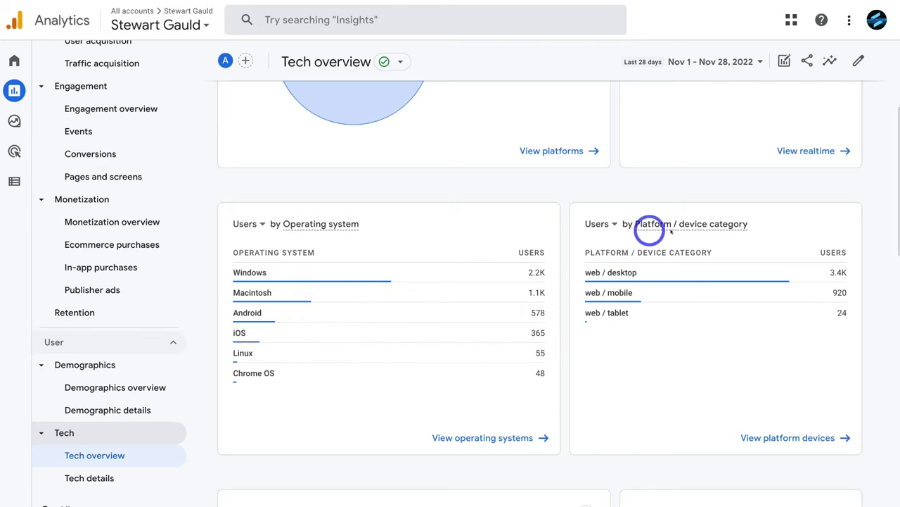
mouse_move(604, 273)
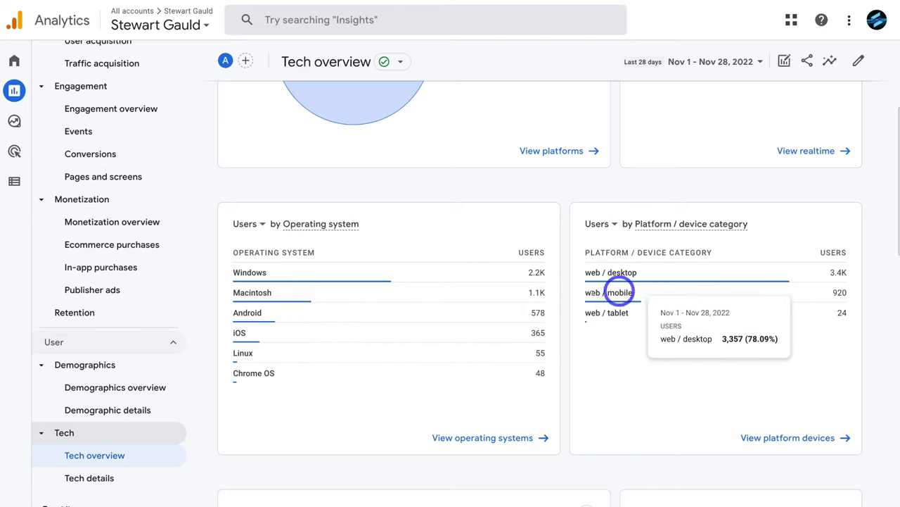
- Examine the Tech overview's desktop, mobile and tablet users, and review the Browser and Device category cards
mouse_move(612, 294)
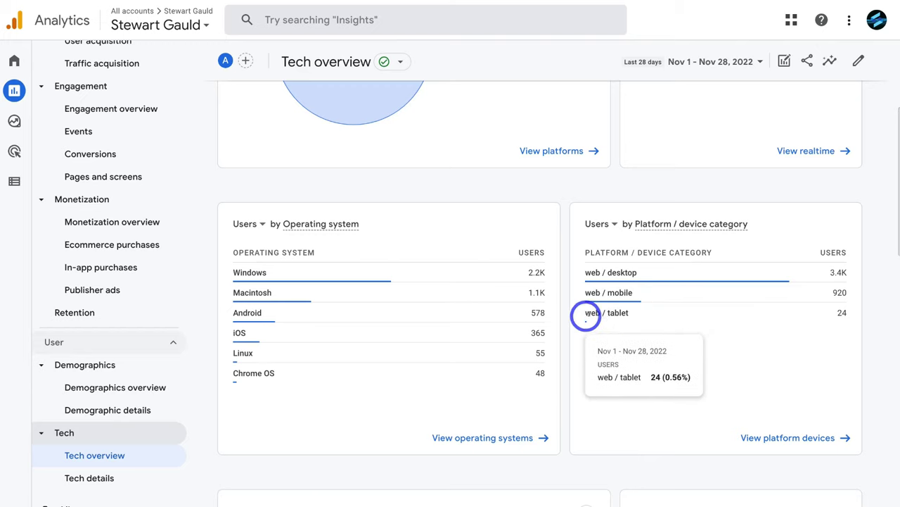
mouse_move(641, 265)
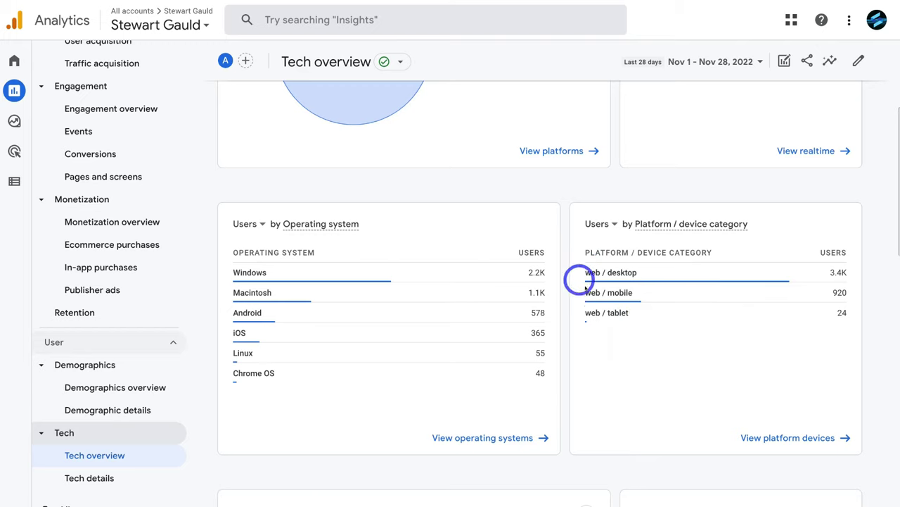
scroll(629, 276, down, 4)
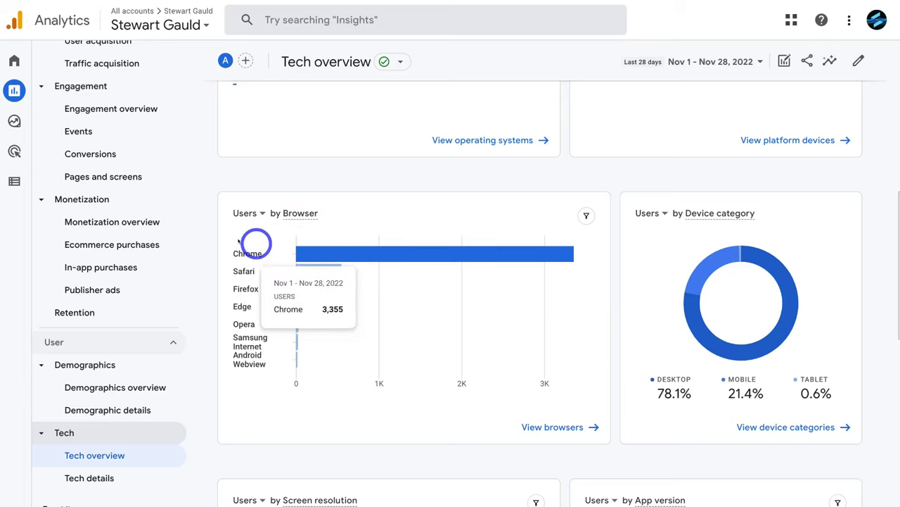
mouse_move(220, 287)
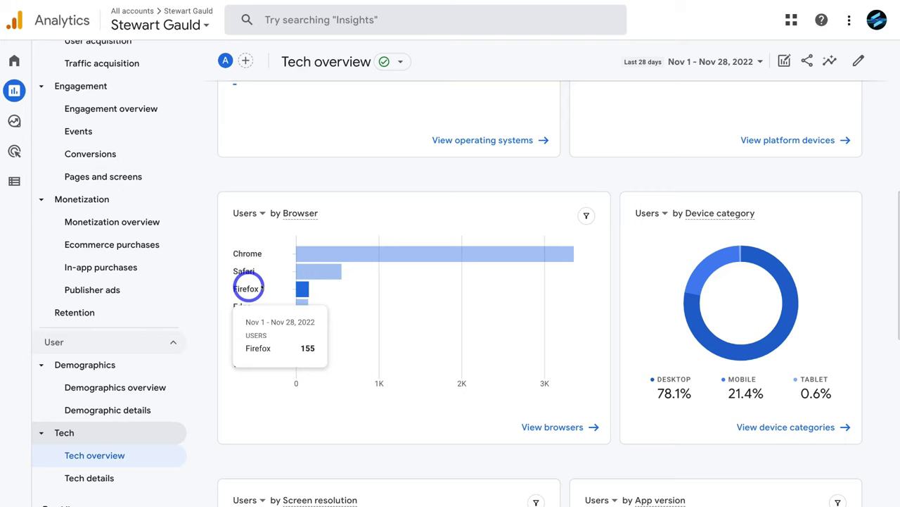
scroll(284, 348, down, 1)
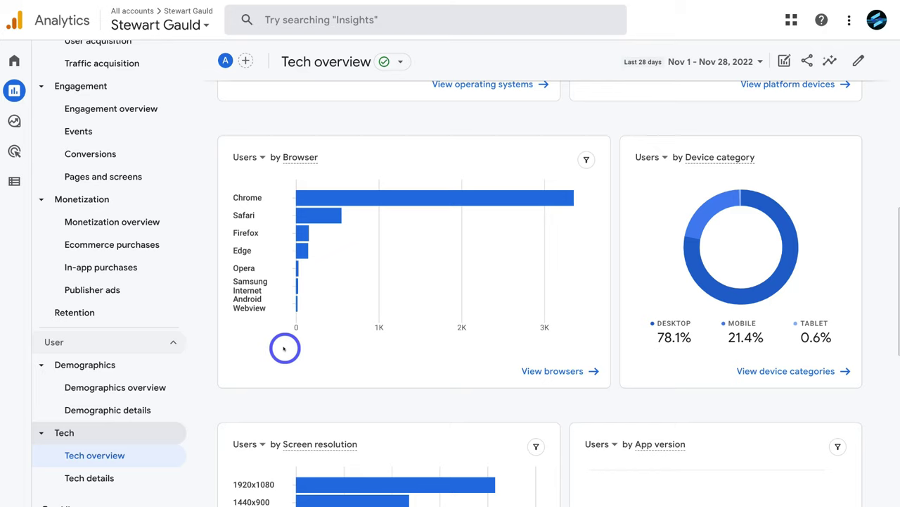
mouse_move(329, 199)
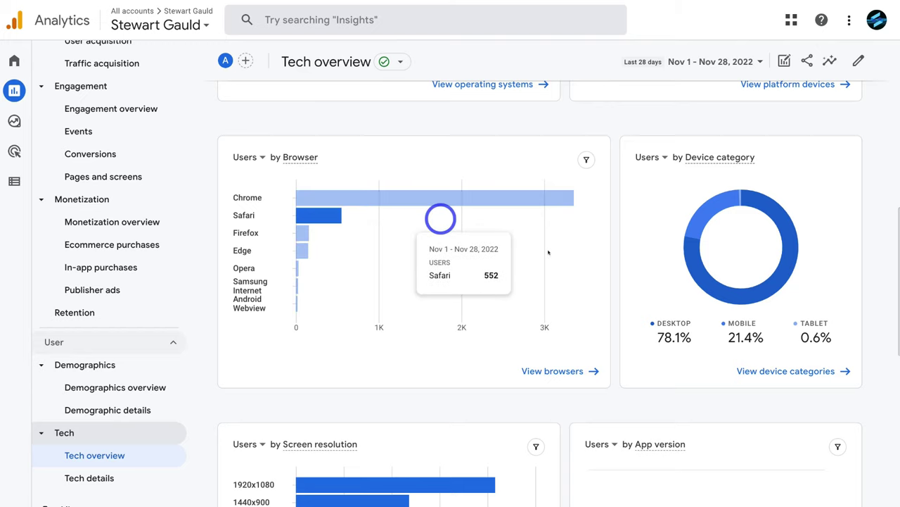
mouse_move(662, 350)
mouse_move(749, 338)
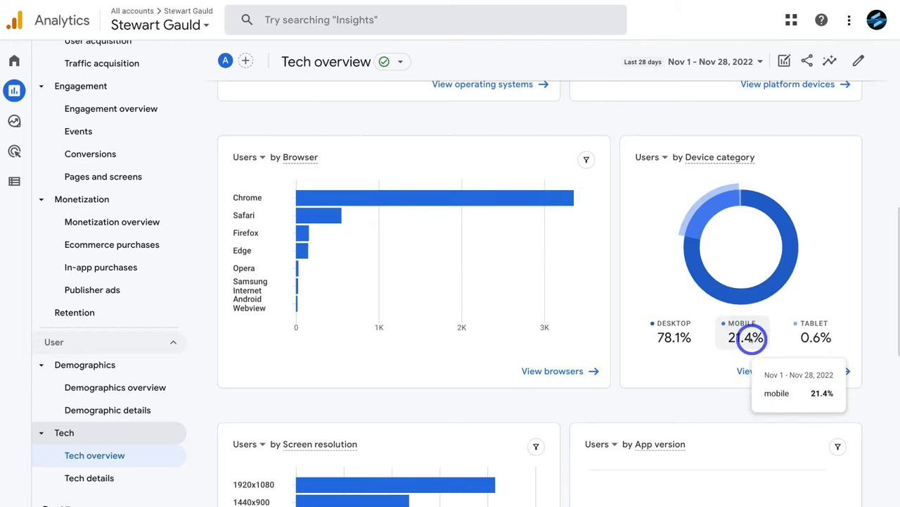
- Review the Tech overview's Users by Screen resolution card, comparing the bars of the individual resolutions
scroll(750, 338, down, 3)
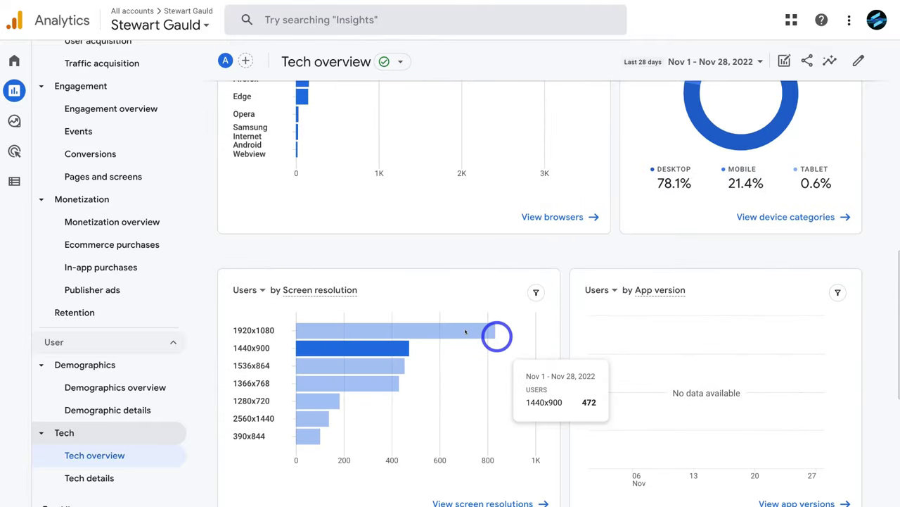
mouse_move(342, 329)
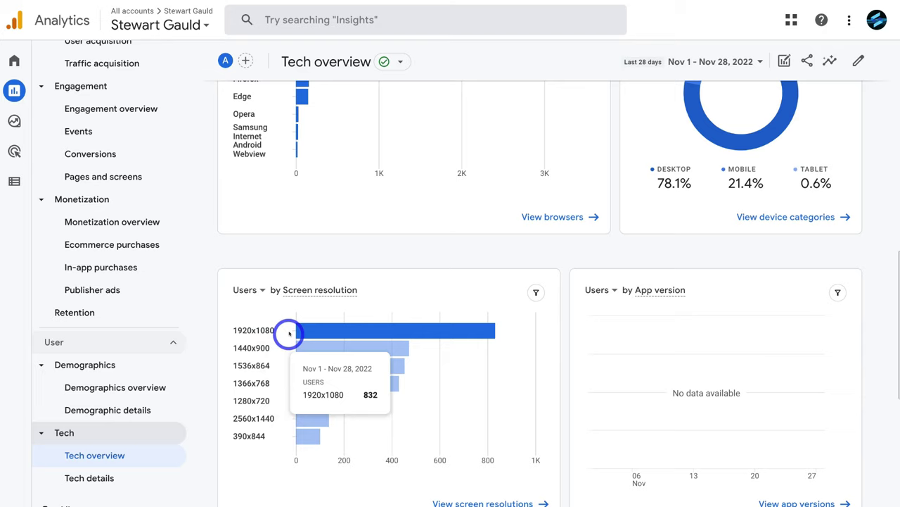
mouse_move(367, 415)
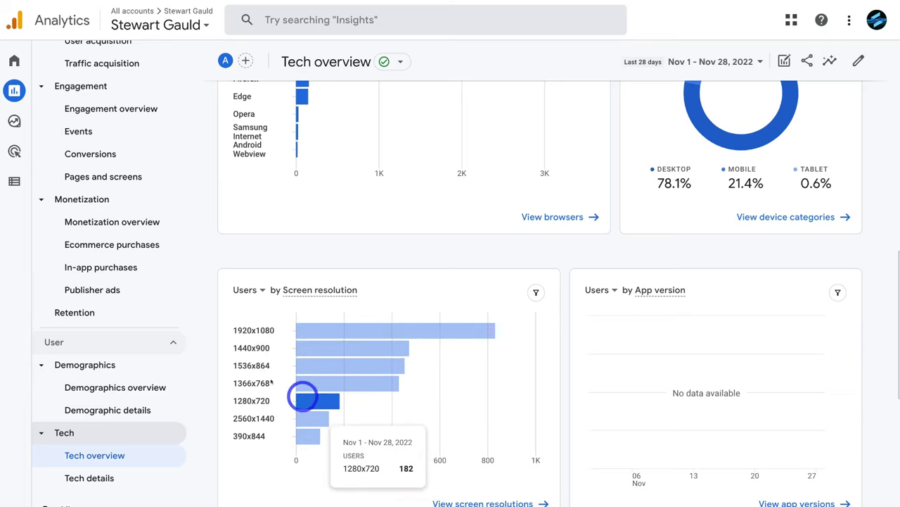
- View the Explorations page with its new exploration templates, followed by the Advertising snapshot
mouse_move(14, 90)
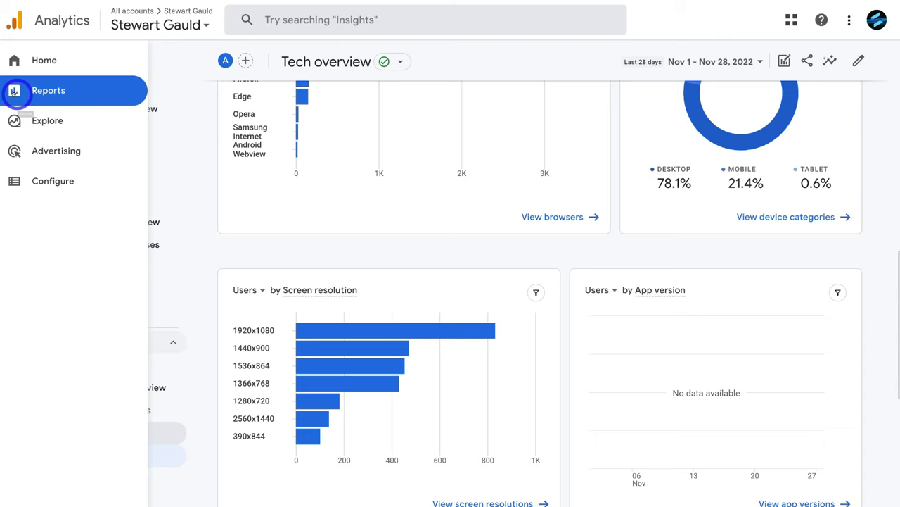
click(71, 120)
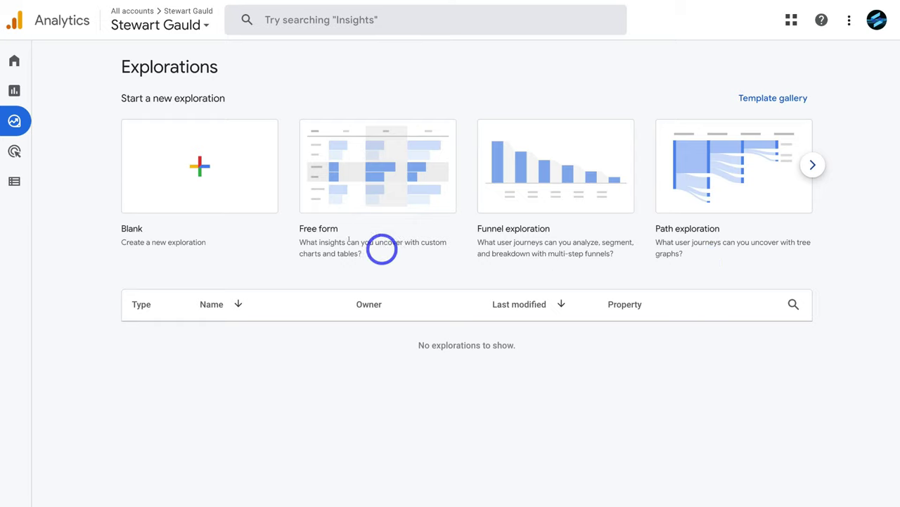
mouse_move(14, 121)
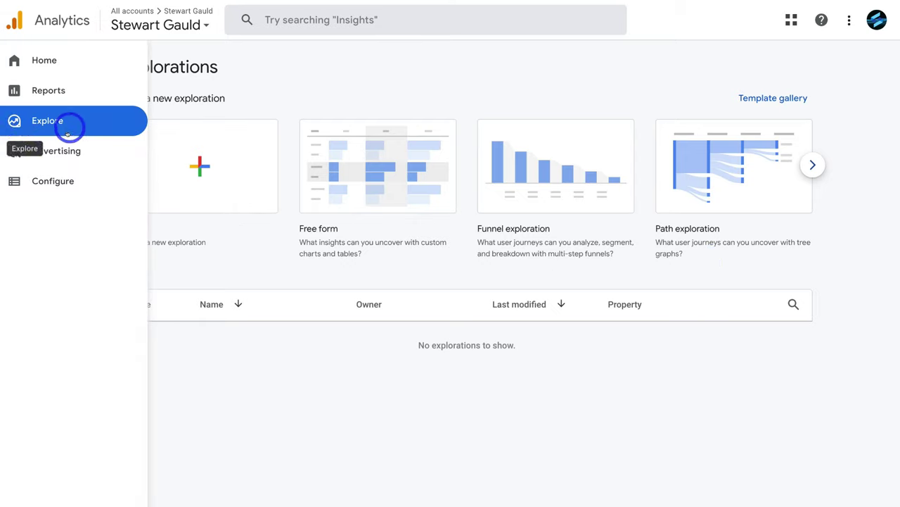
click(95, 151)
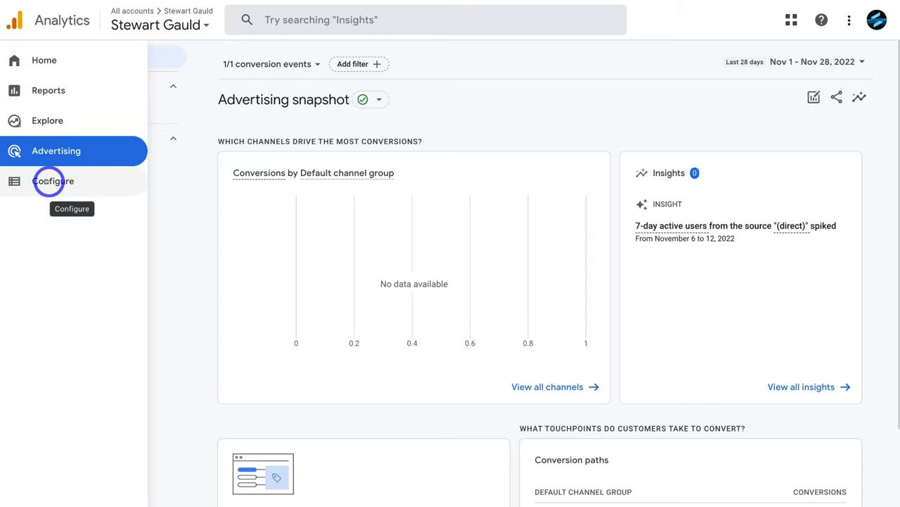
- Open the Configure section to view the list of existing events
click(26, 186)
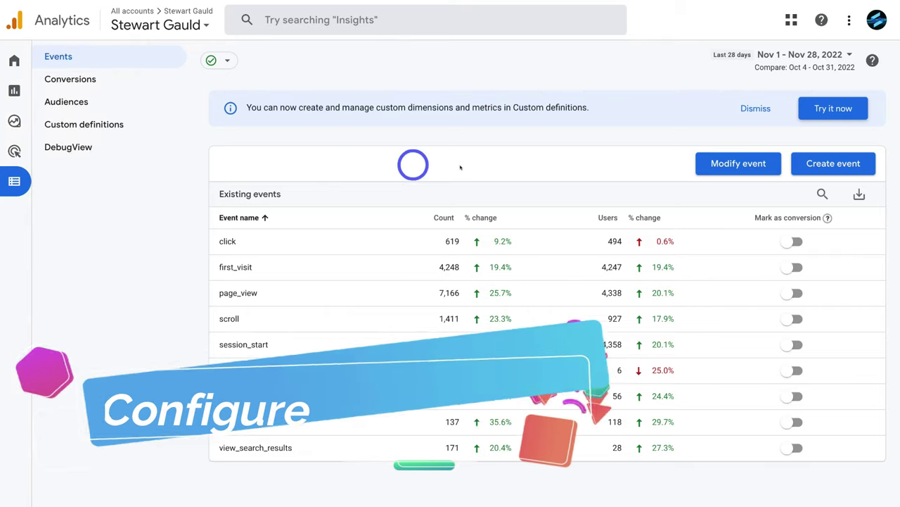